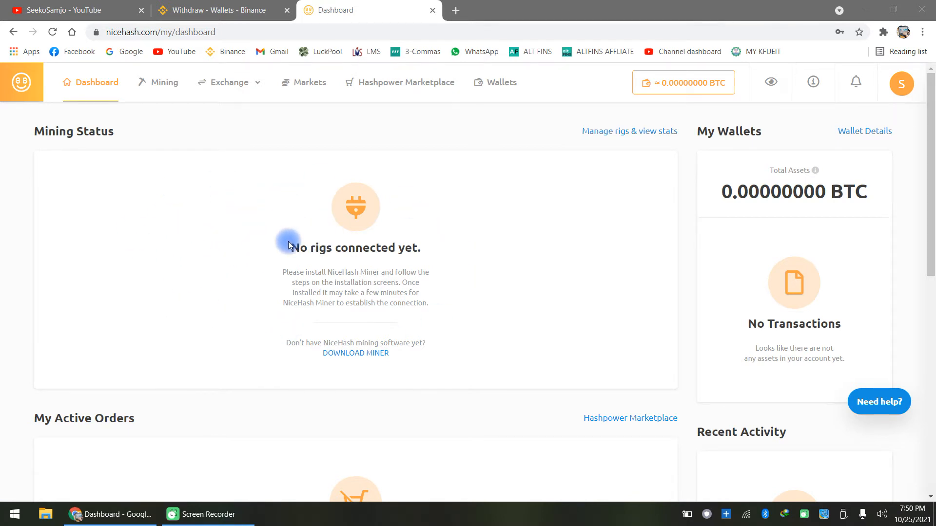
# Step: Look through the dashboard's mining status, active orders and watchlist sections
pyautogui.scroll(-3, 288, 244)
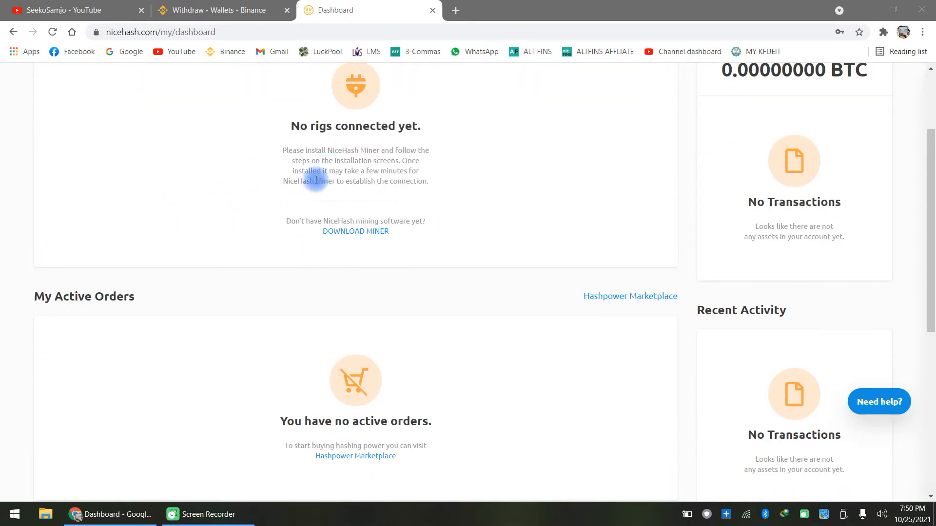
pyautogui.scroll(3, 530, 229)
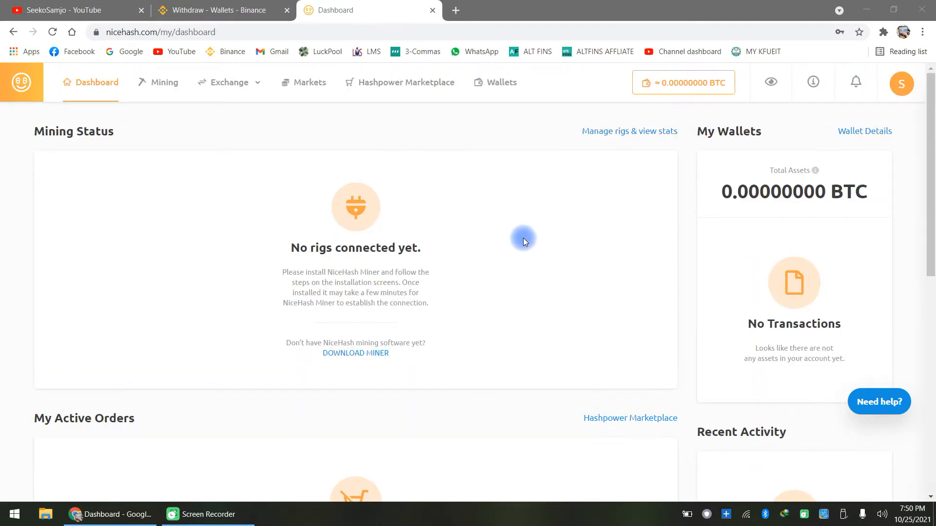
pyautogui.scroll(-6, 781, 277)
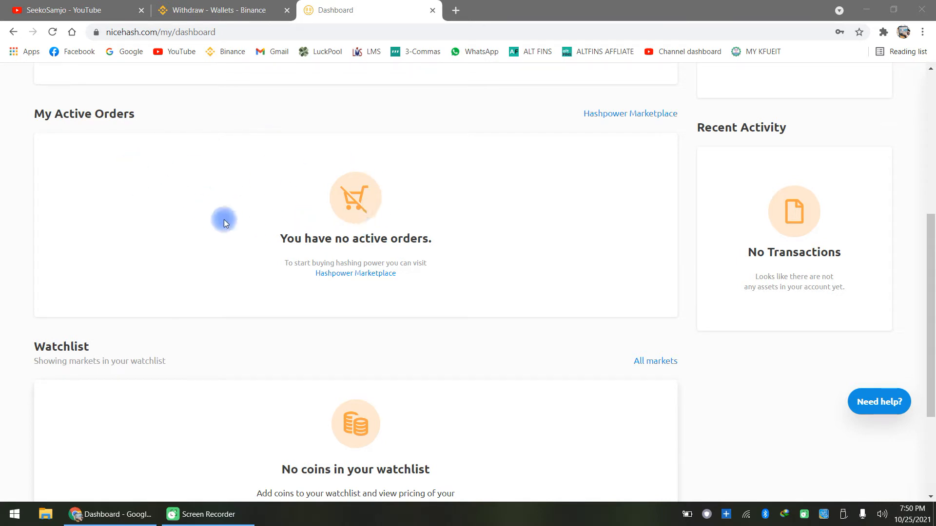
pyautogui.scroll(-1, 263, 203)
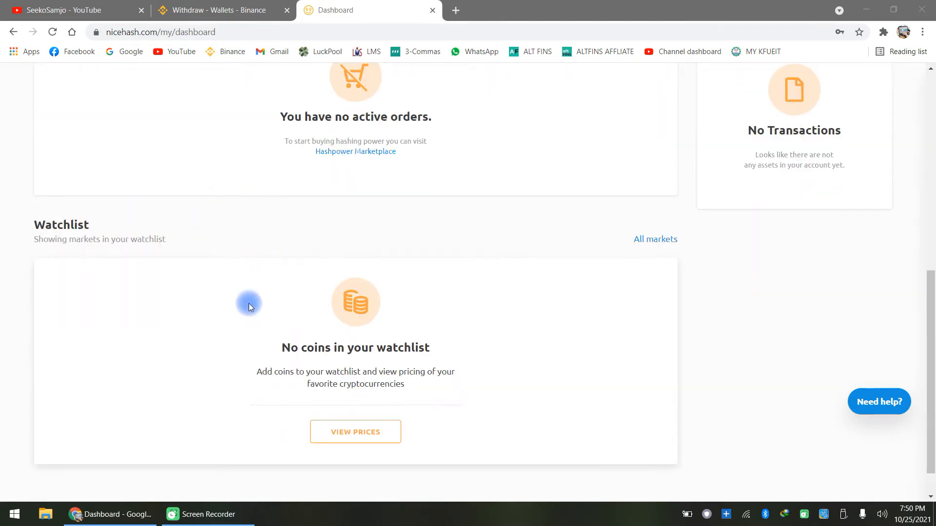
pyautogui.scroll(-2, 249, 303)
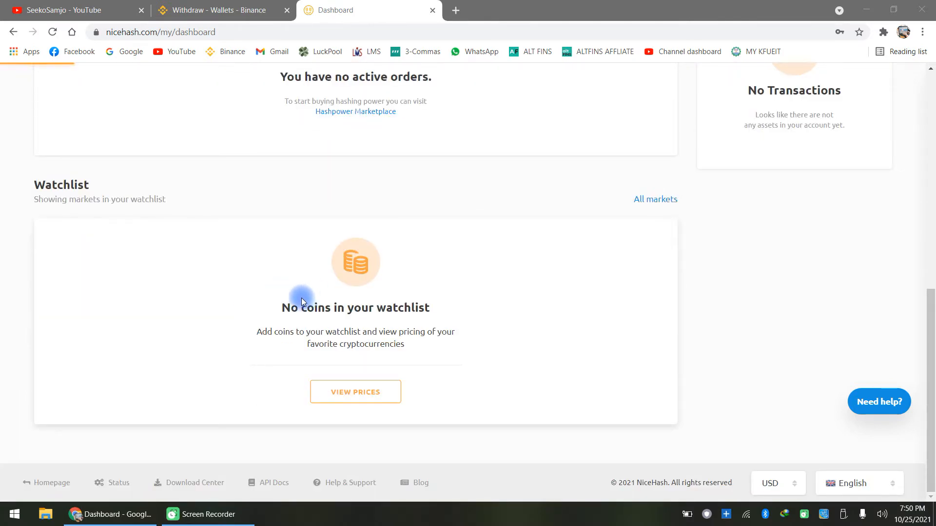
pyautogui.scroll(8, 302, 301)
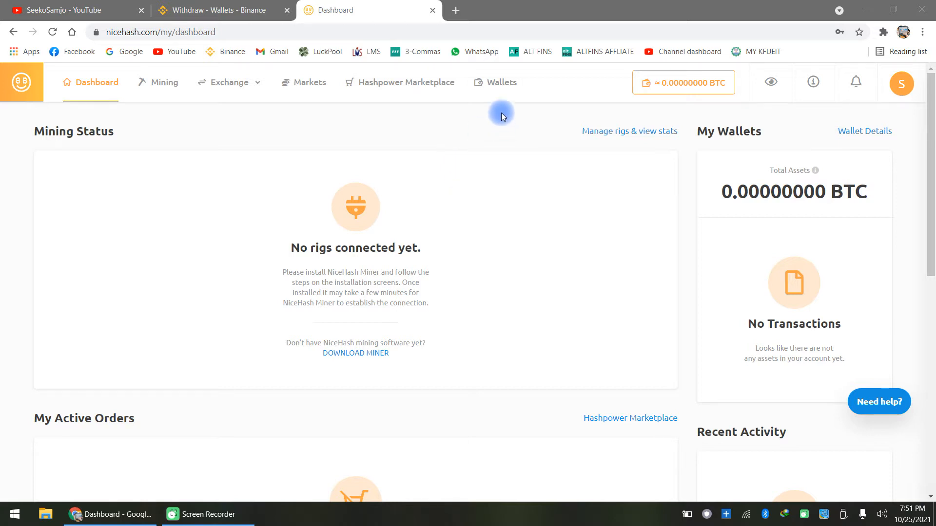
# Step: Open the Wallets page and look over the assets and the listed coins
pyautogui.click(498, 86)
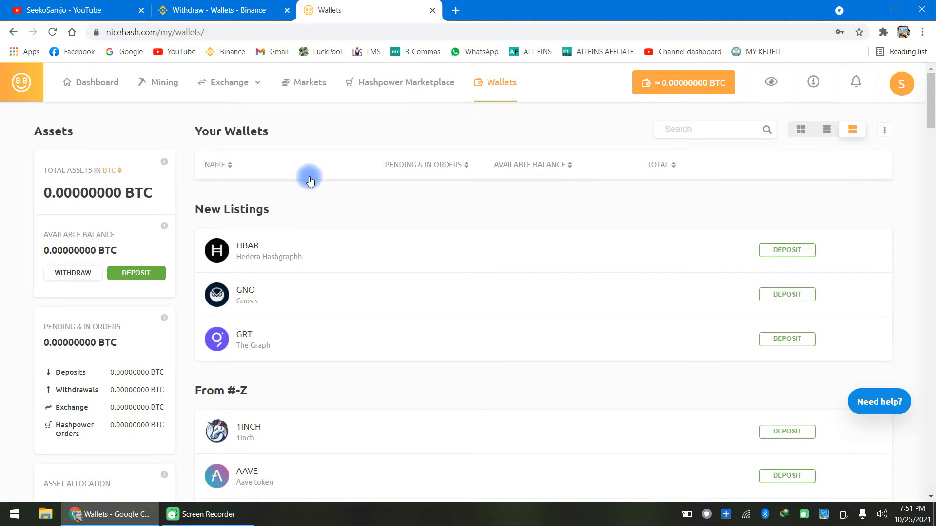
pyautogui.scroll(-1, 308, 176)
pyautogui.scroll(-1, 310, 181)
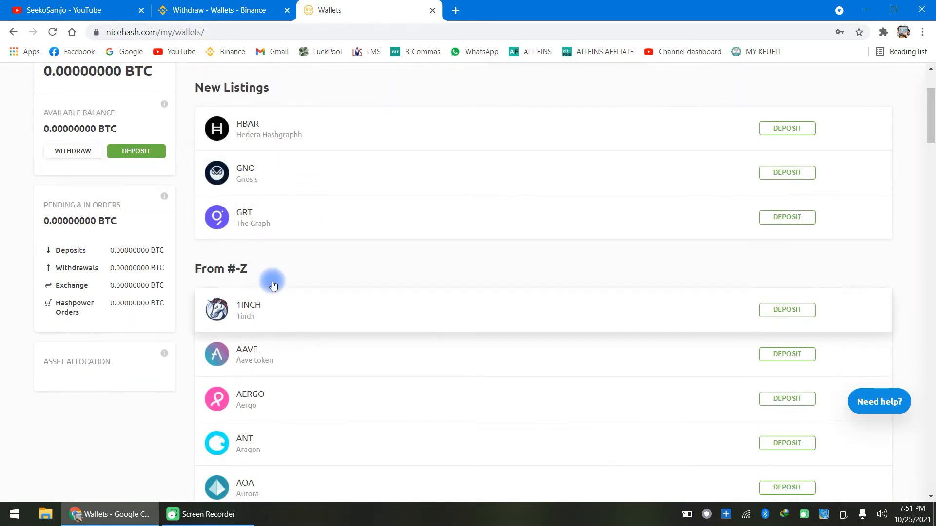
pyautogui.scroll(2, 330, 302)
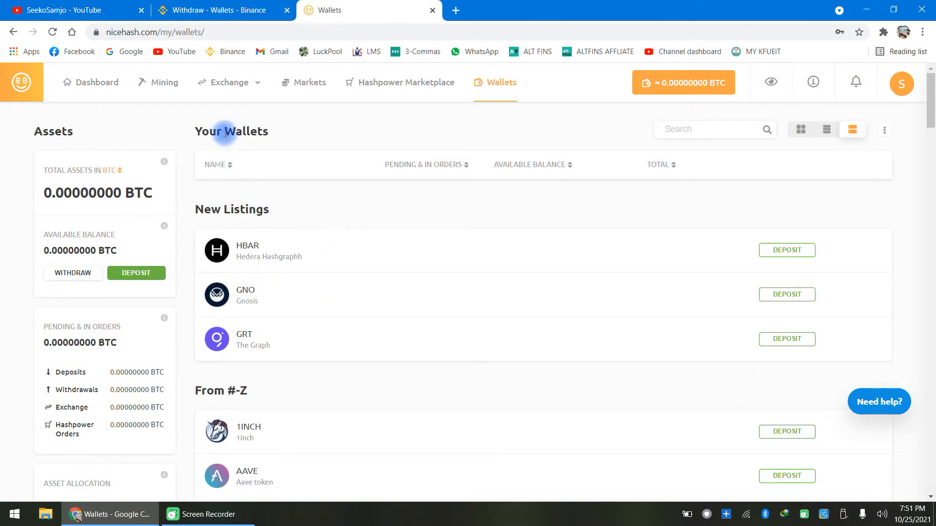
# Step: View the Exchange page and return to the Wallets page
pyautogui.click(231, 86)
pyautogui.click(233, 110)
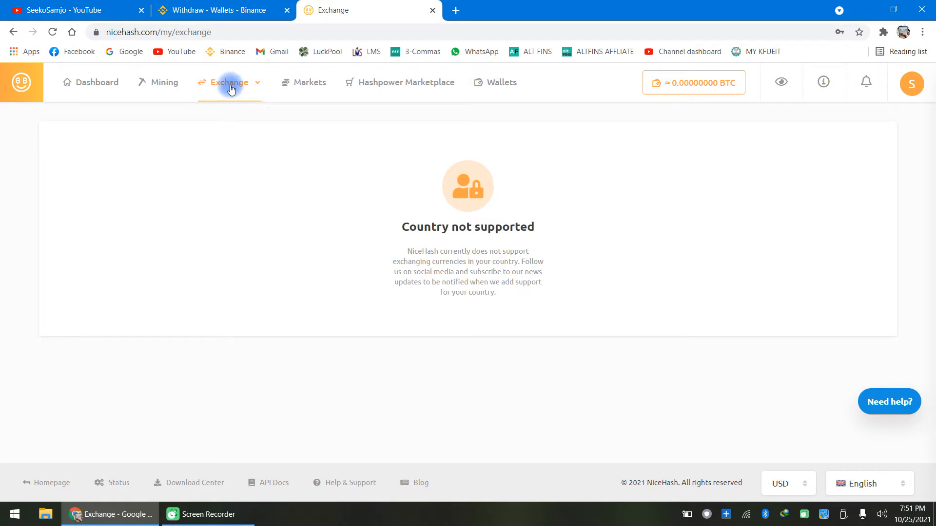
pyautogui.click(507, 85)
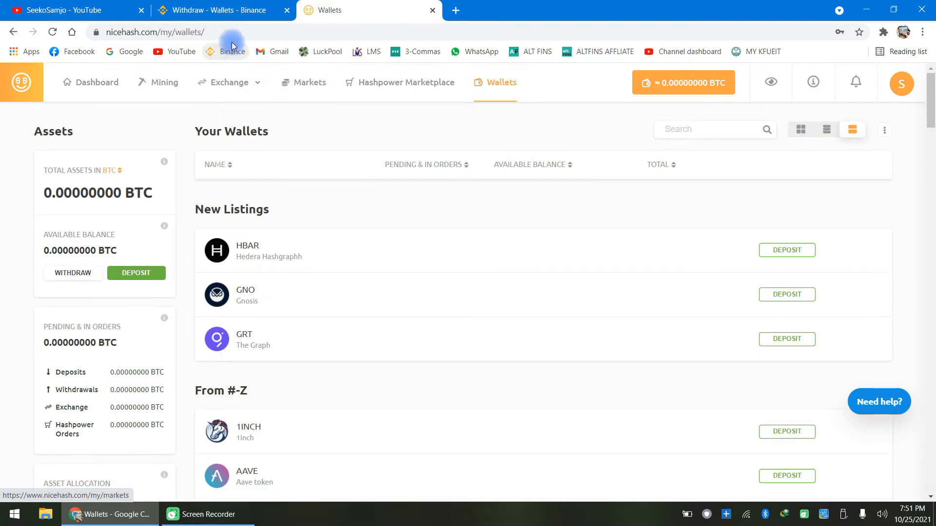
# Step: Switch to Binance to check the Bitcoin withdrawal form, and return to the NiceHash wallets
pyautogui.click(229, 10)
pyautogui.scroll(3, 124, 163)
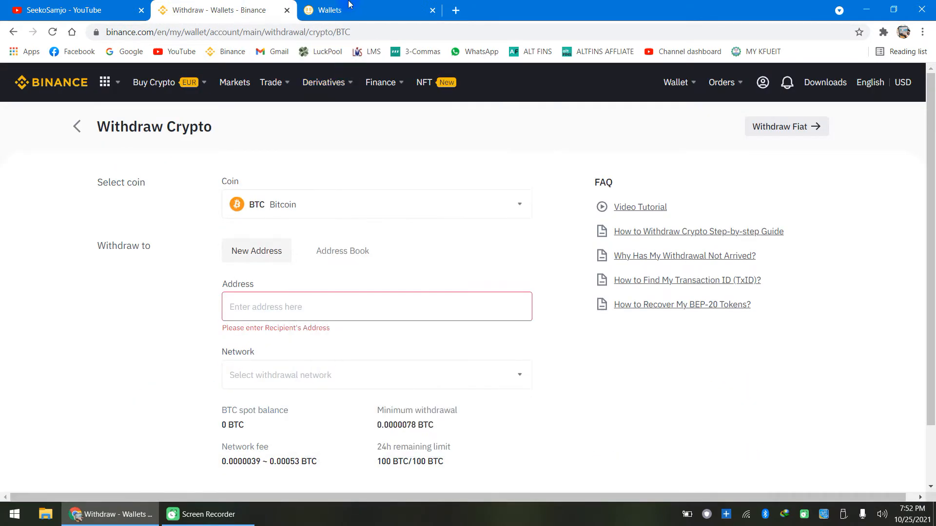
pyautogui.click(348, 4)
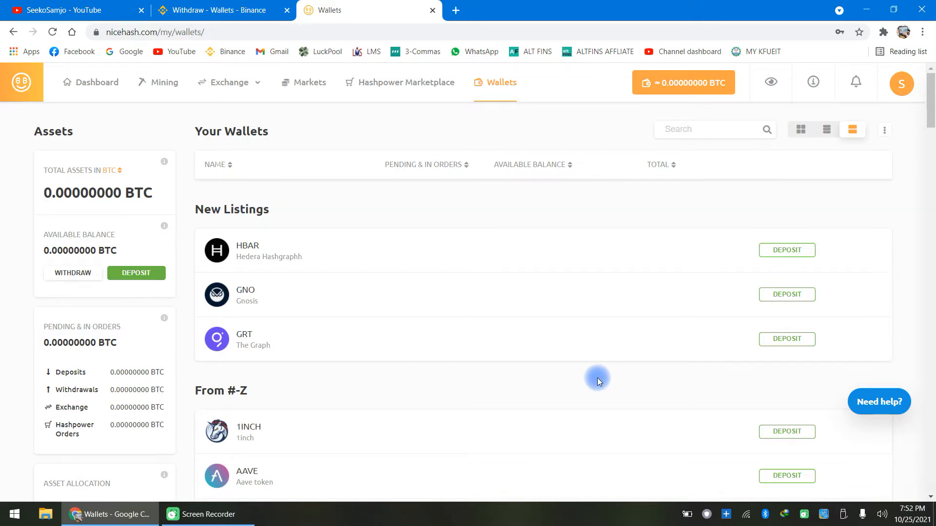
pyautogui.click(880, 492)
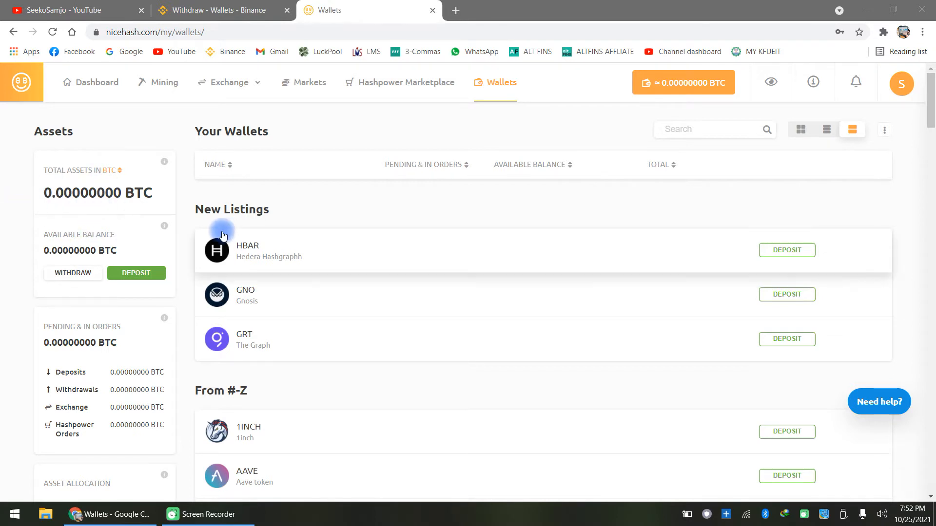
# Step: Start a Bitcoin (BTC) deposit, look at the Lightning Network option and choose Bitcoin as the deposit method
pyautogui.click(129, 274)
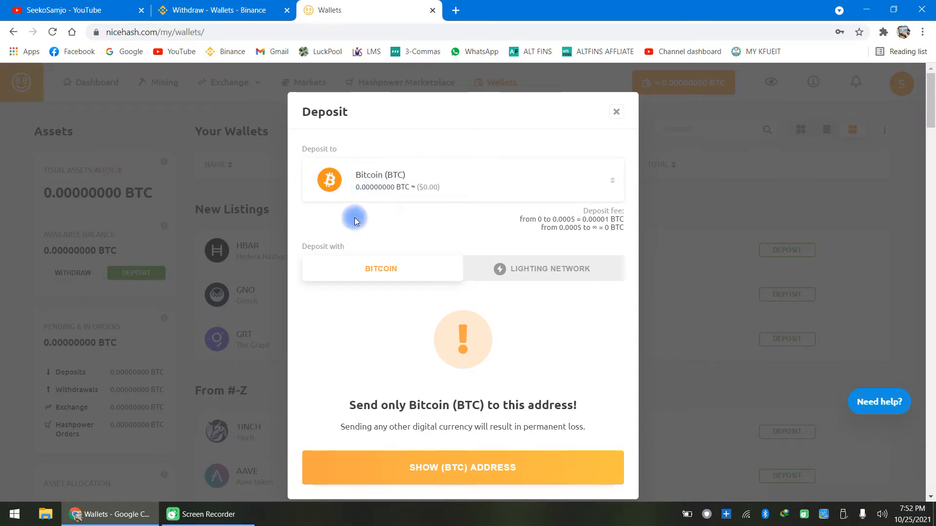
pyautogui.click(416, 179)
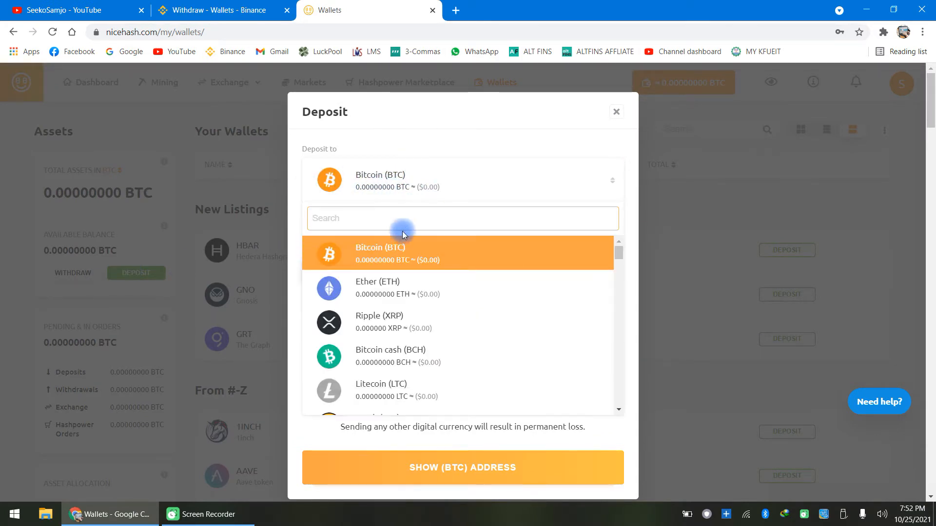
pyautogui.click(393, 252)
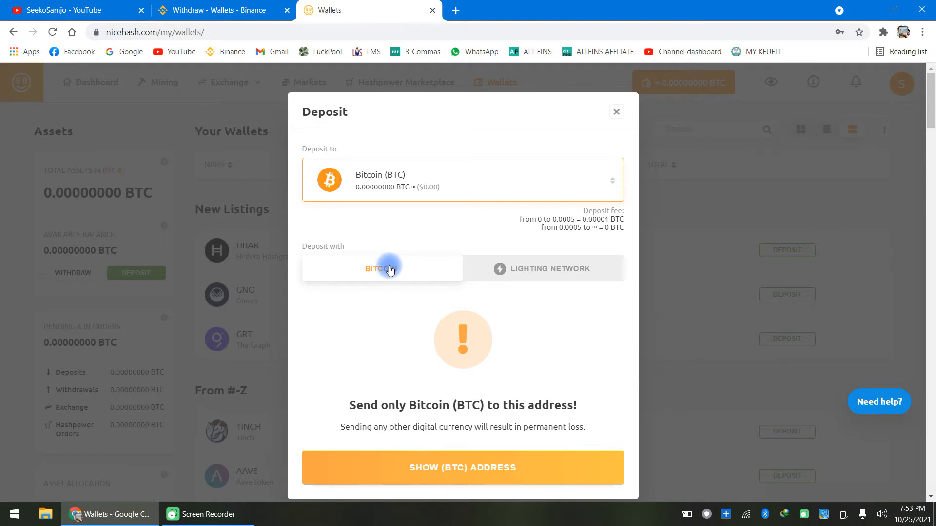
pyautogui.click(556, 268)
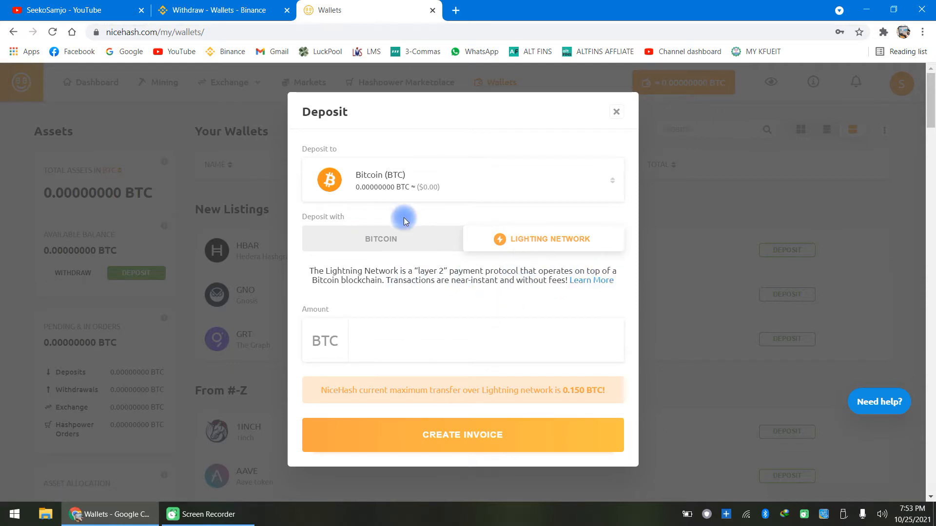
pyautogui.click(387, 240)
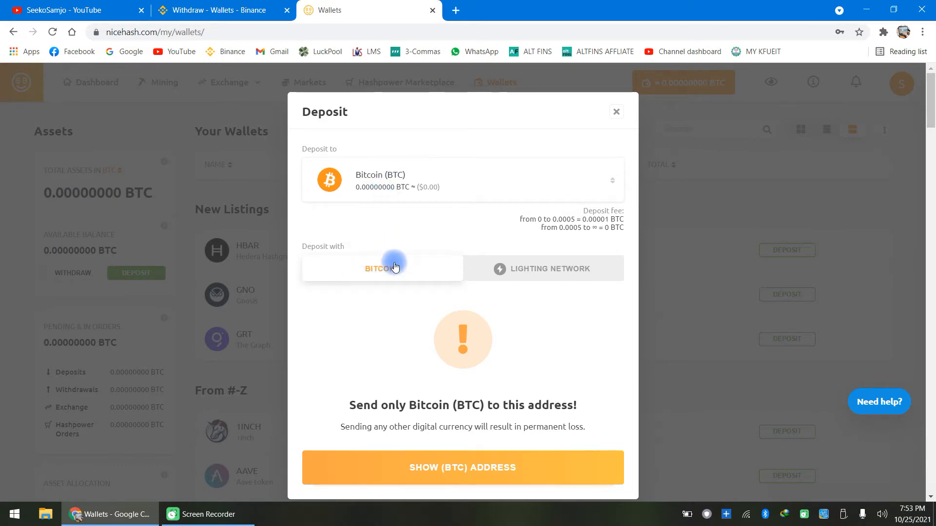
# Step: Show the BTC deposit address and copy it
pyautogui.click(452, 460)
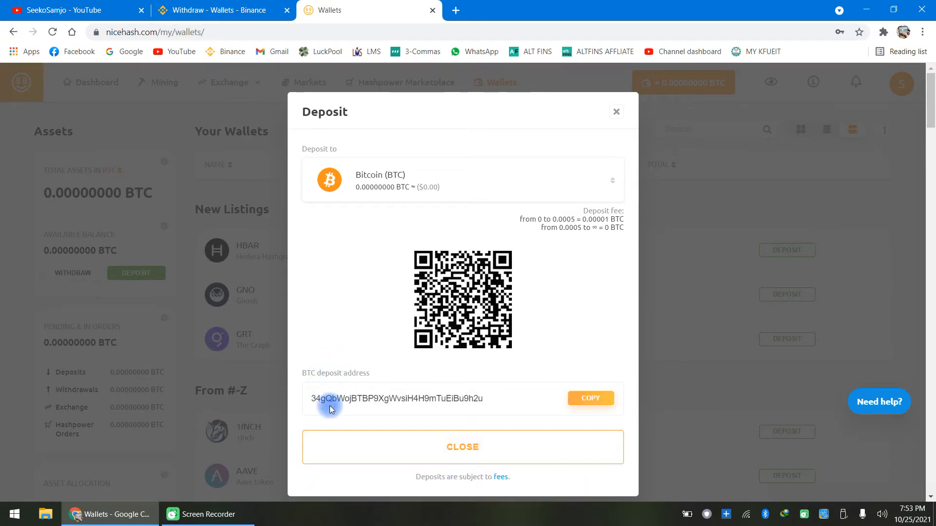
pyautogui.moveTo(584, 398)
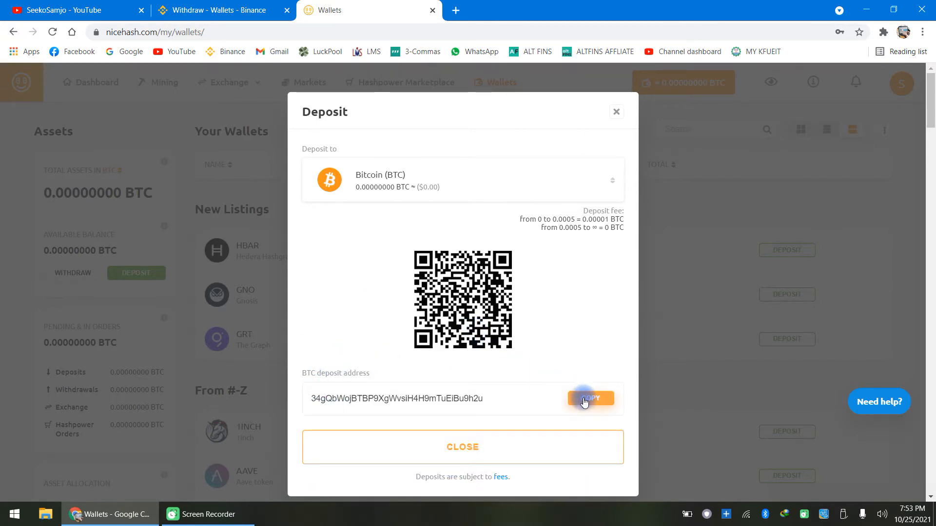
pyautogui.click(585, 400)
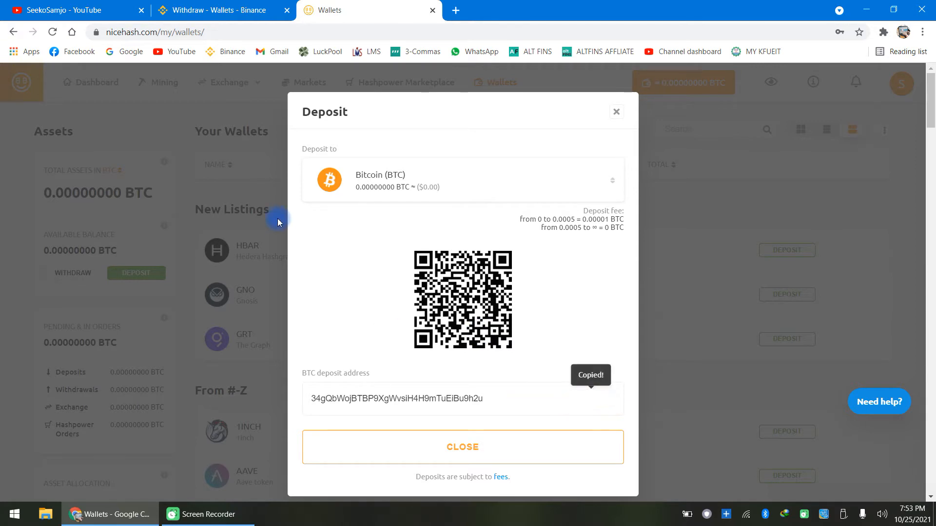
# Step: Switch to Binance and paste the copied deposit address as the recipient of the Bitcoin withdrawal
pyautogui.click(215, 10)
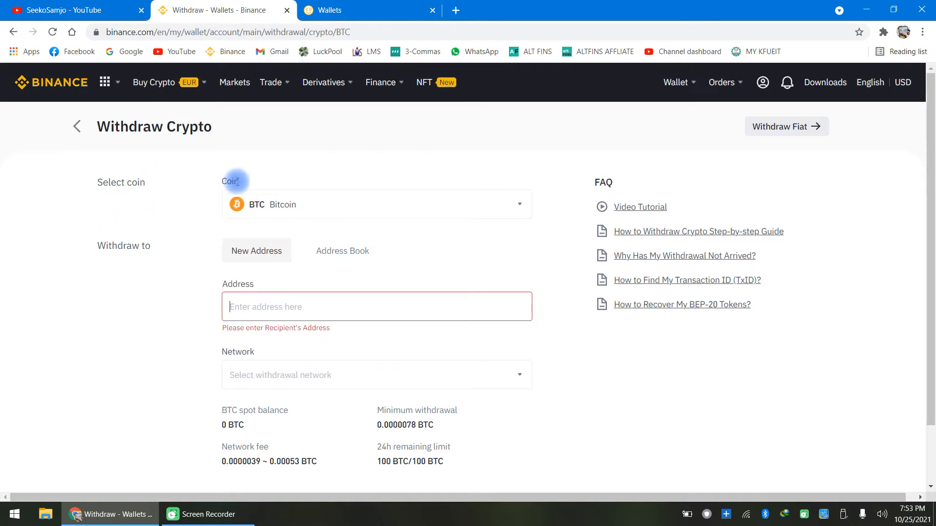
pyautogui.rightClick(261, 306)
pyautogui.click(301, 403)
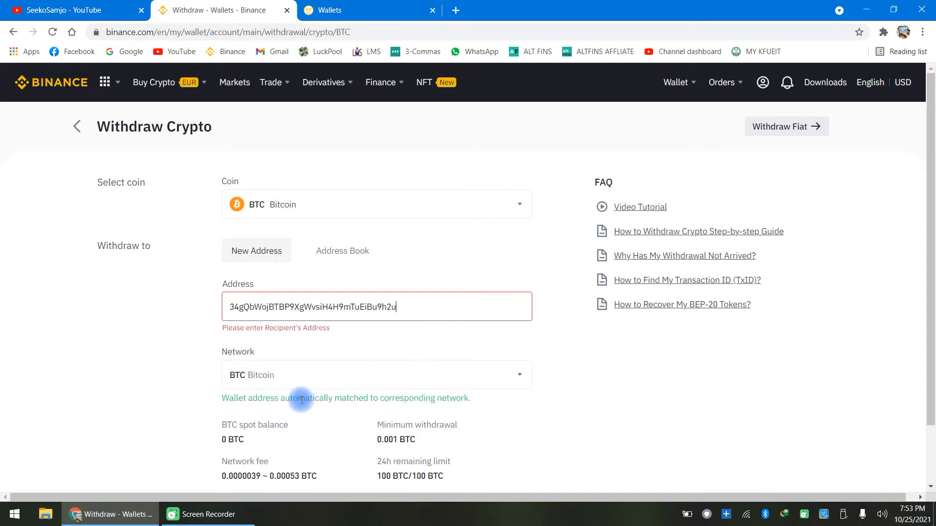
# Step: Review the withdrawal networks and their fees, and close the network selection without changing it
pyautogui.scroll(-2, 104, 326)
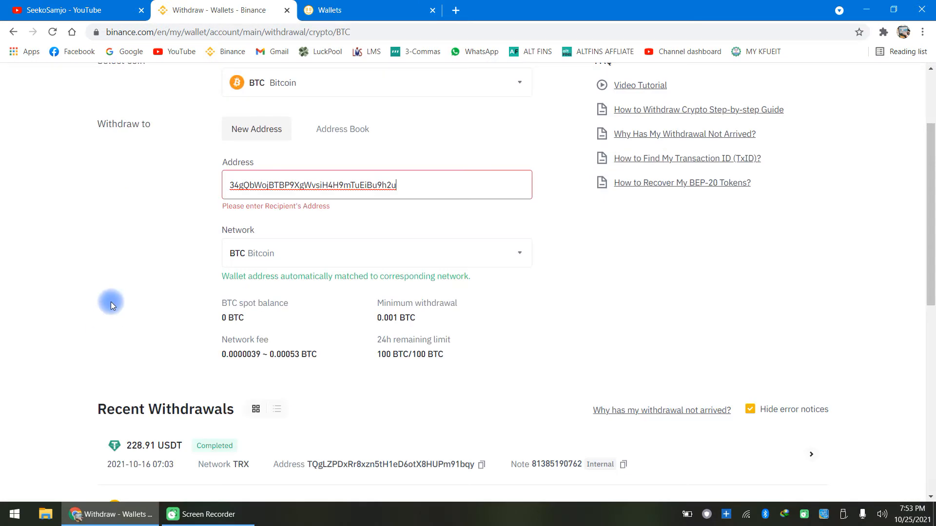
pyautogui.click(294, 257)
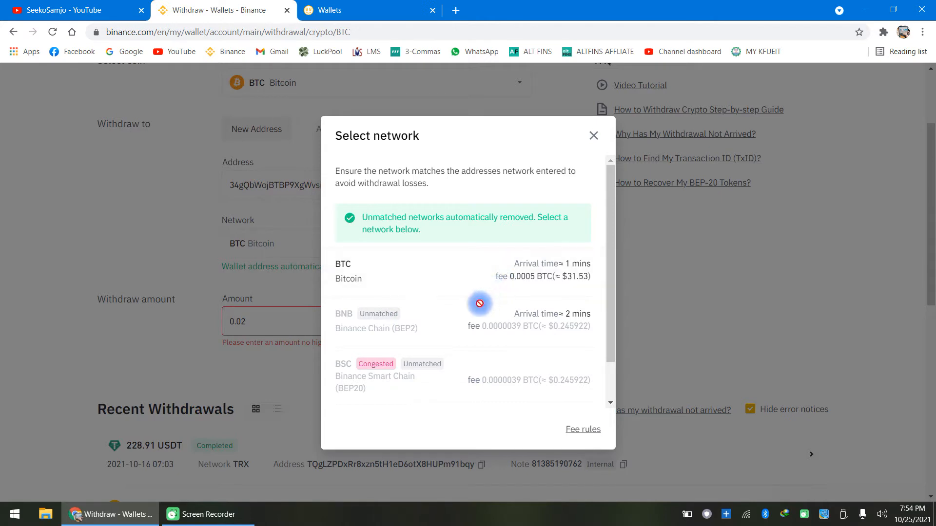
pyautogui.click(594, 137)
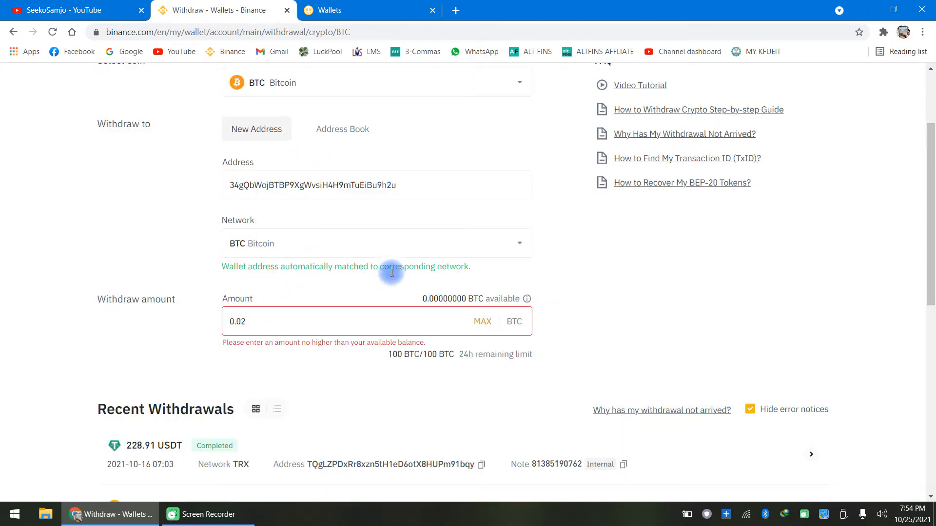
# Step: Switch back to NiceHash, close the deposit dialog and start a new pool under the Hashpower Marketplace's My Pools
pyautogui.hotkey('ctrl', 'Tab')
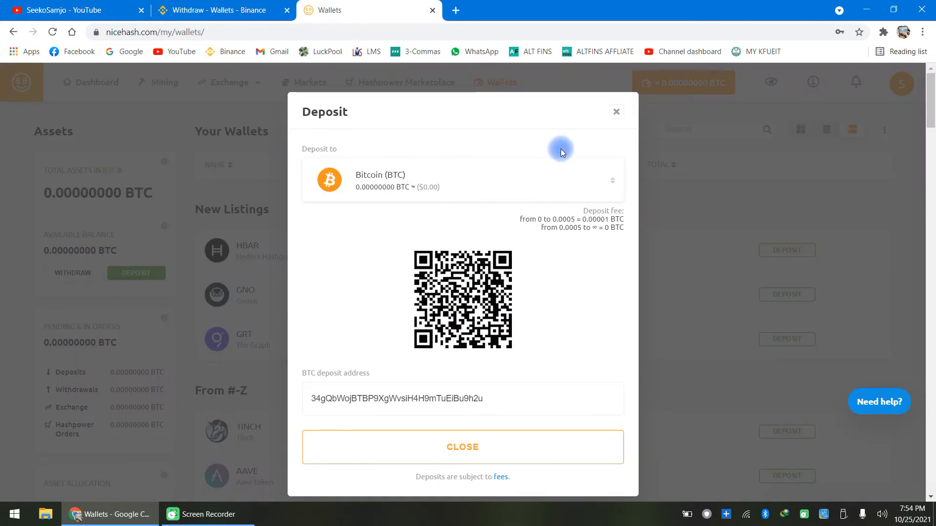
pyautogui.click(614, 113)
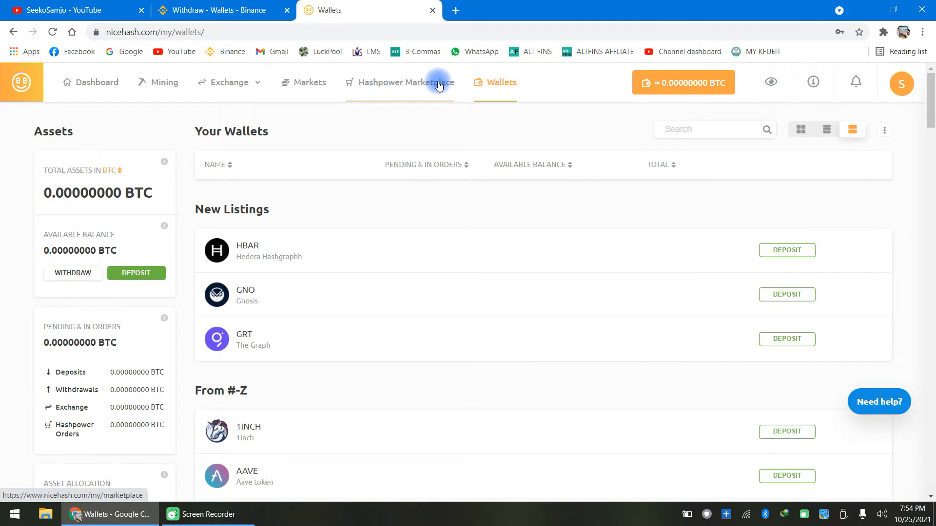
pyautogui.click(414, 84)
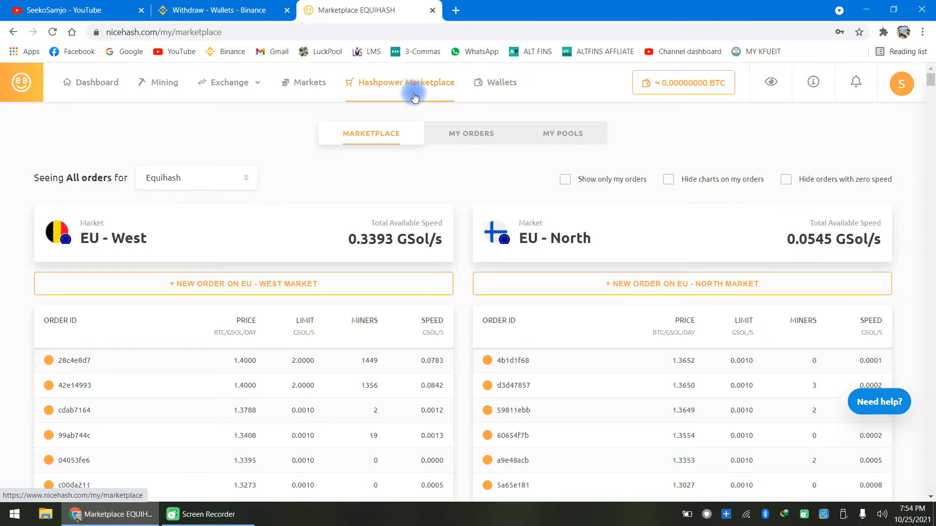
pyautogui.click(569, 134)
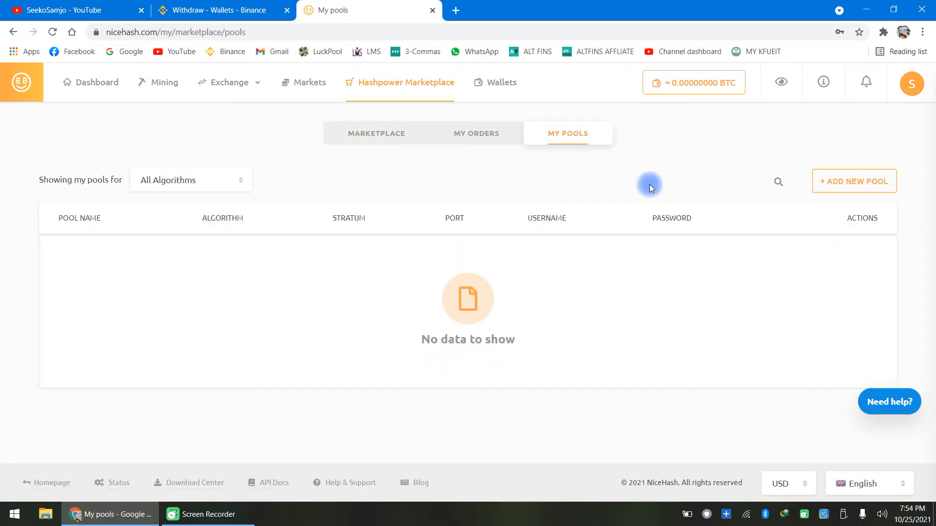
pyautogui.click(849, 183)
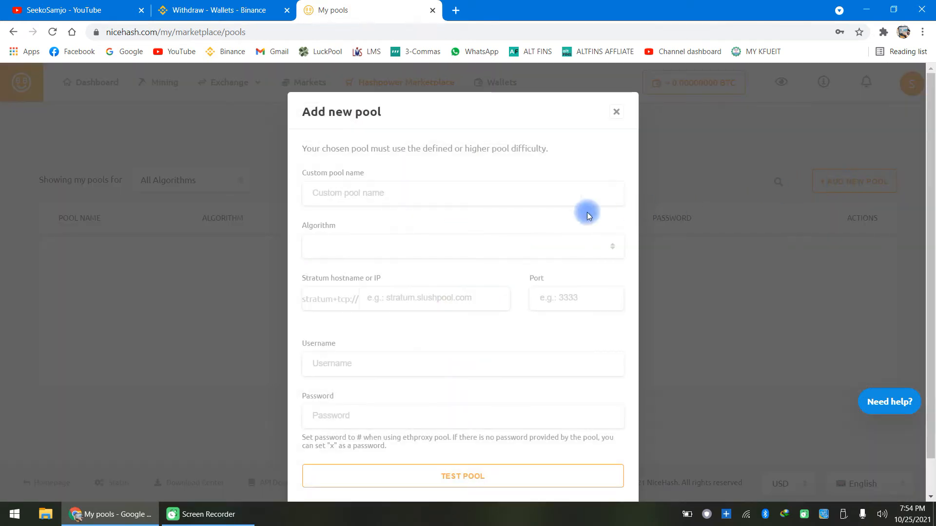
# Step: Name the new pool LUCKPOOL and set its algorithm to Equihash
pyautogui.click(378, 195)
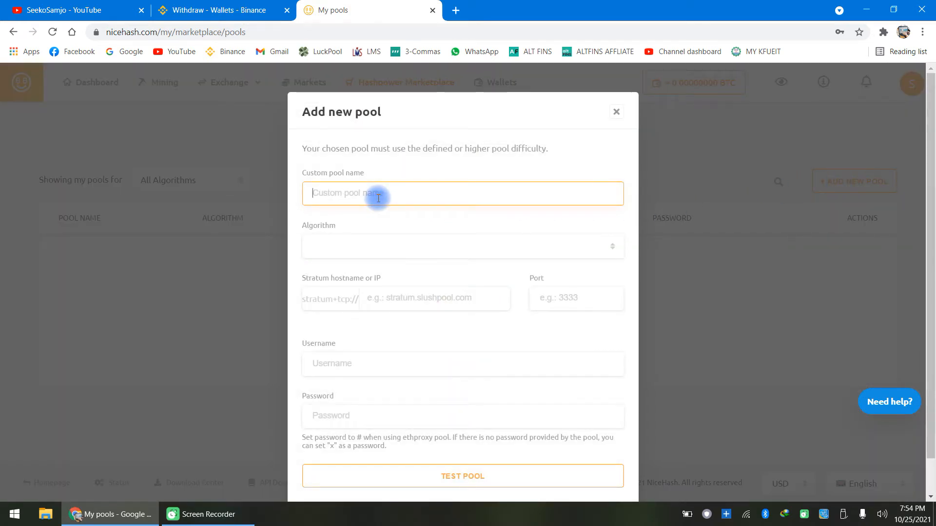
pyautogui.write('LUCKPOOL')
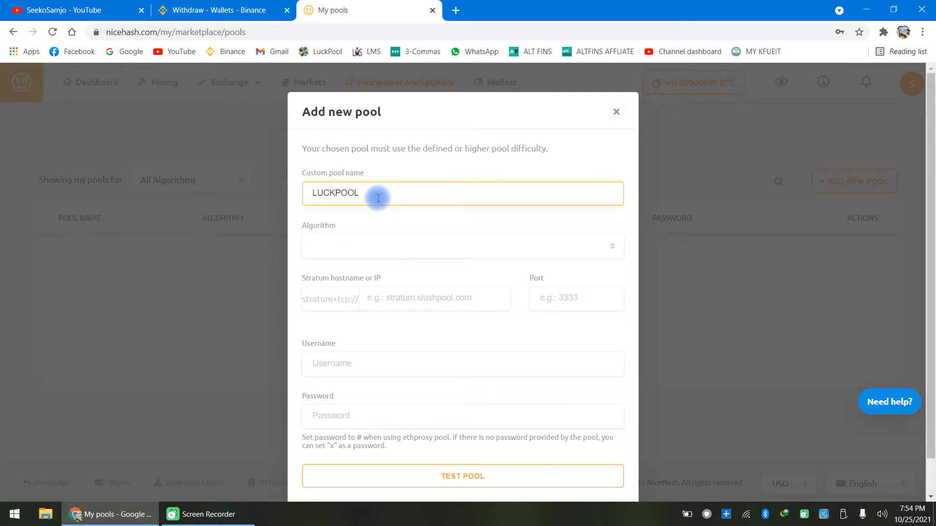
pyautogui.click(400, 251)
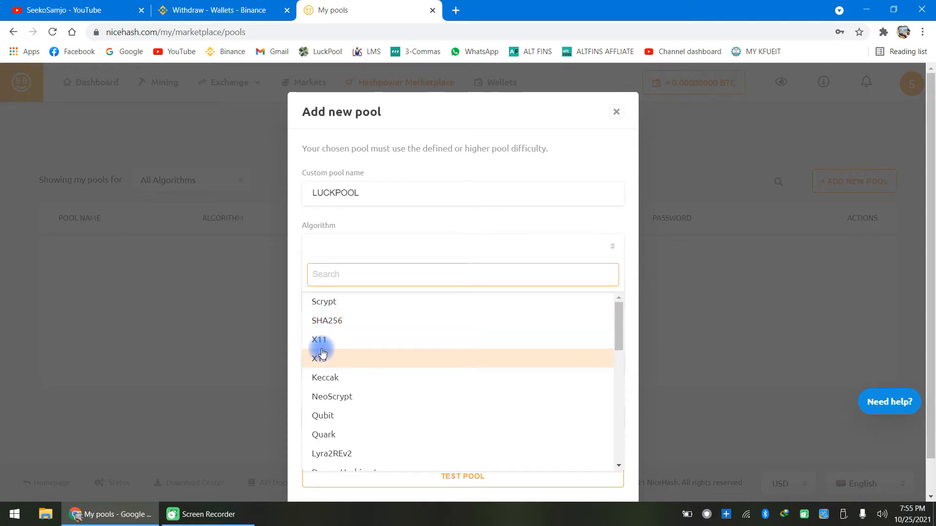
pyautogui.scroll(-1, 321, 353)
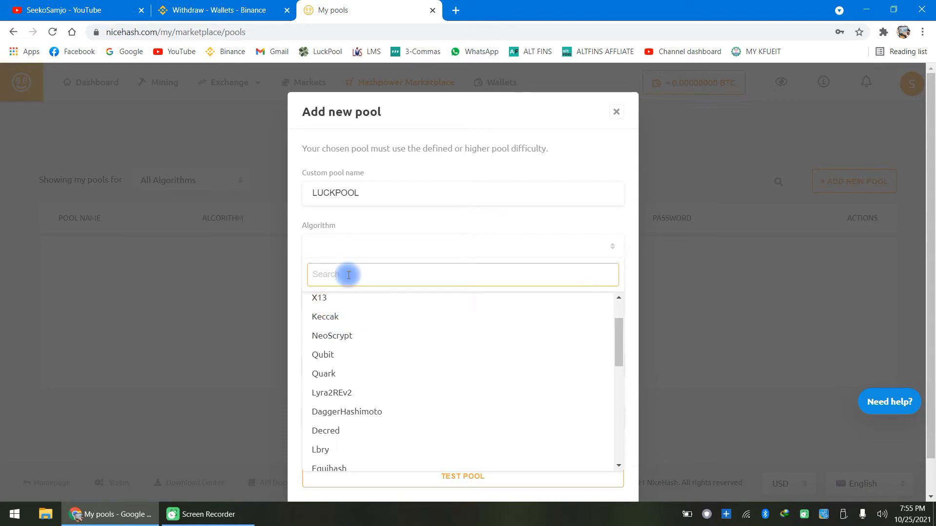
pyautogui.write('E')
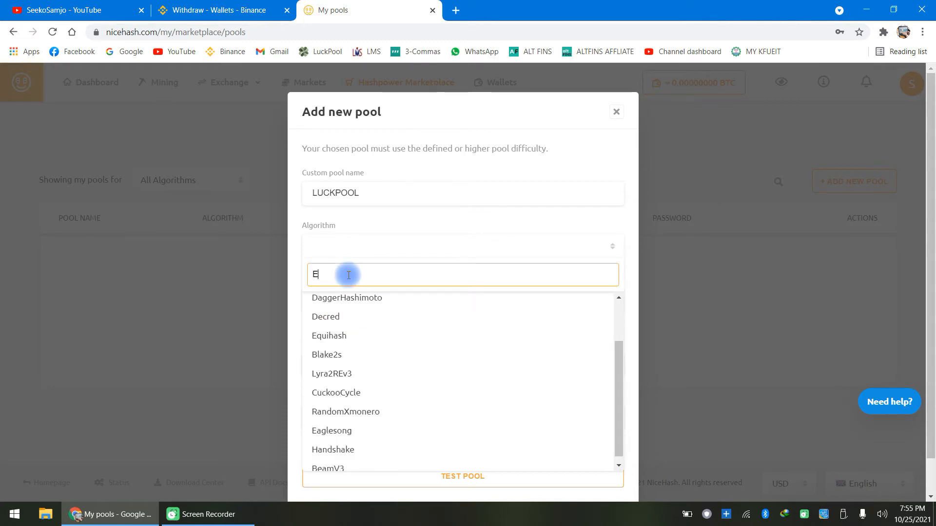
pyautogui.write('Q')
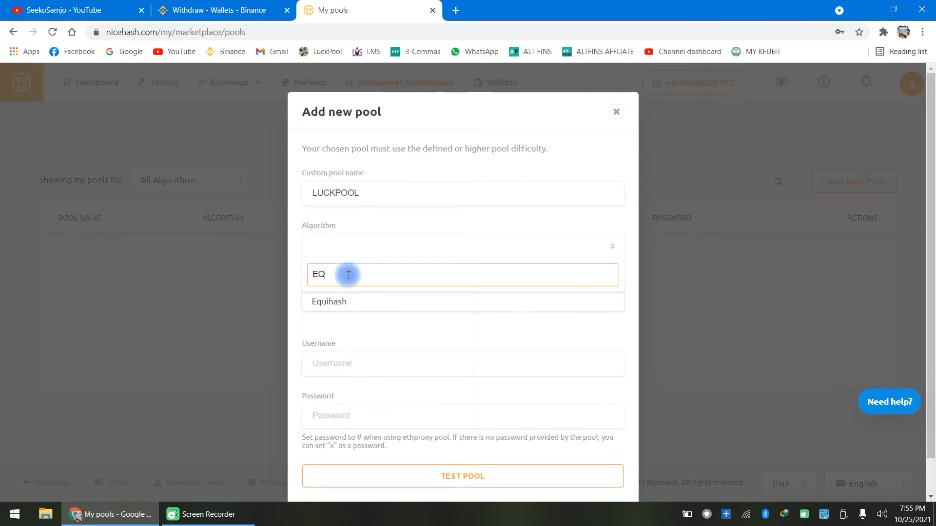
pyautogui.click(332, 305)
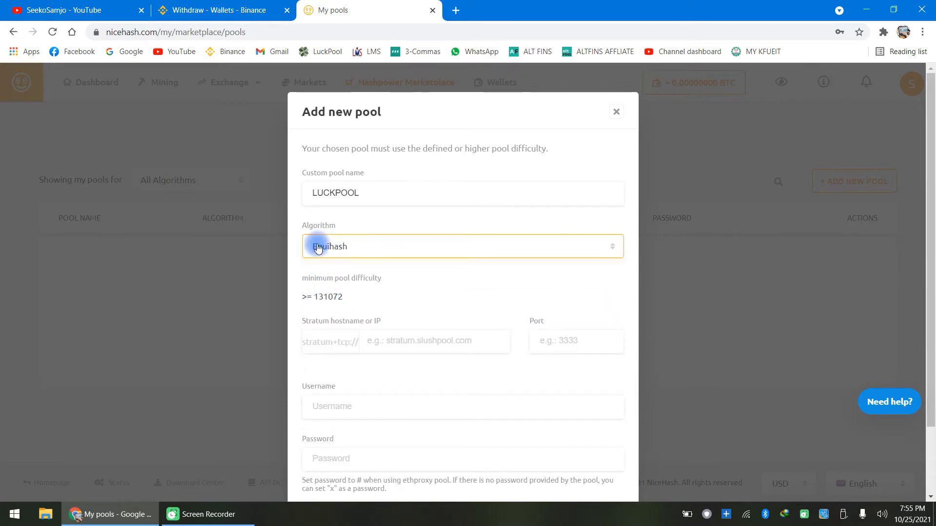
pyautogui.scroll(-2, 325, 218)
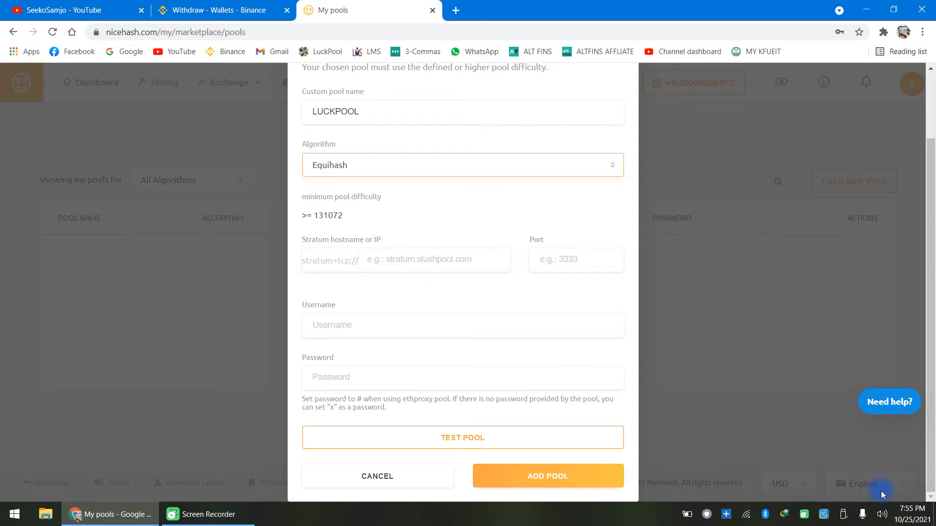
pyautogui.click(829, 493)
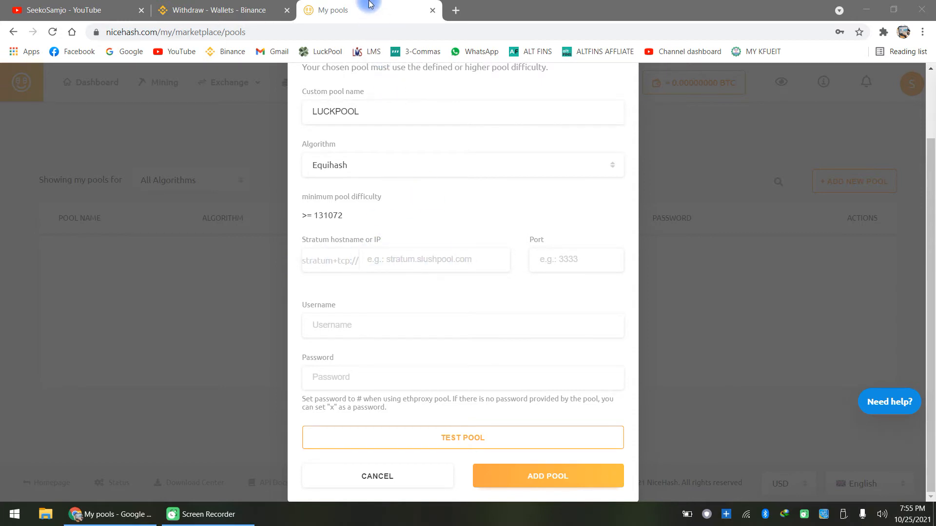
# Step: Open LuckPool in a new browser tab, switch it to the Horizen pool and show its connection details
pyautogui.click(456, 11)
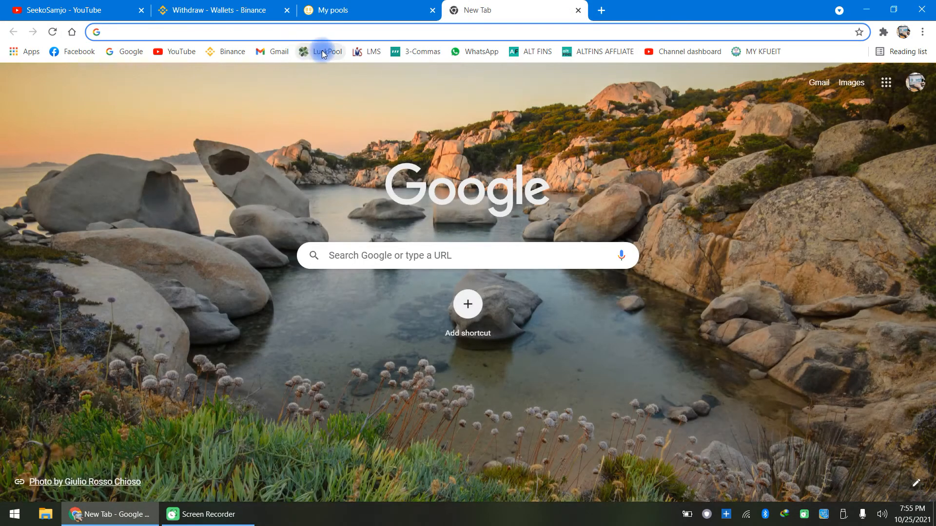
pyautogui.click(324, 52)
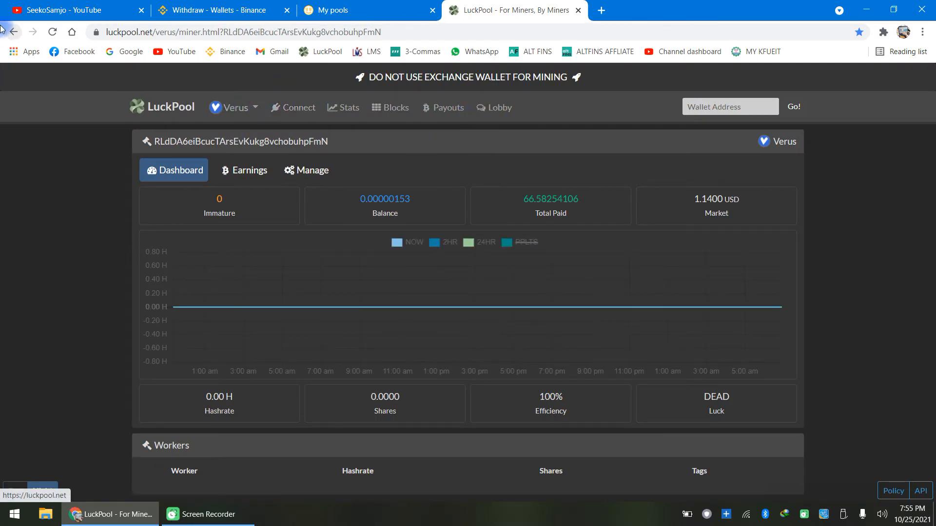
pyautogui.click(255, 108)
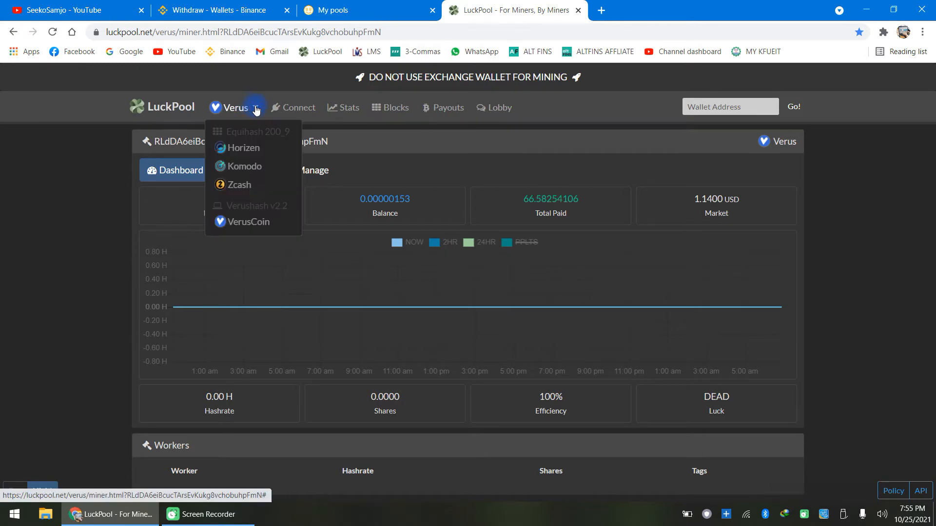
pyautogui.click(246, 155)
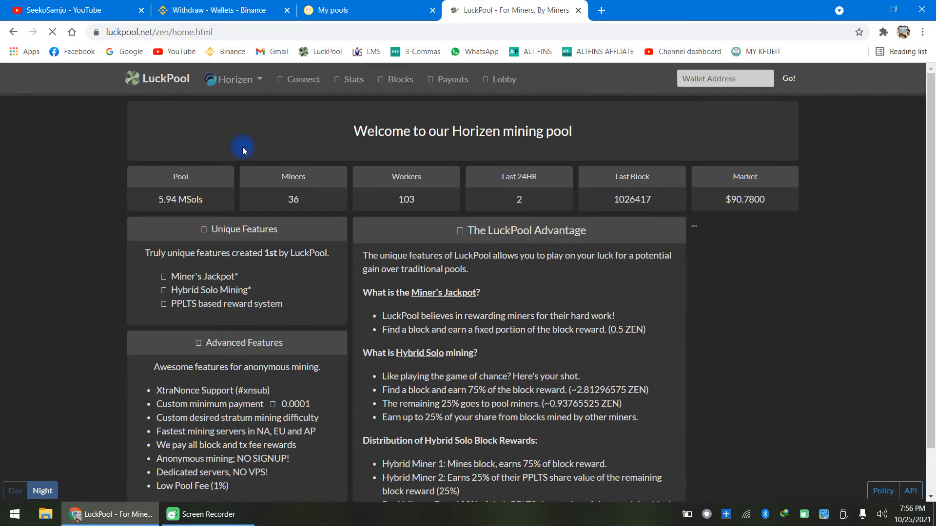
pyautogui.click(307, 81)
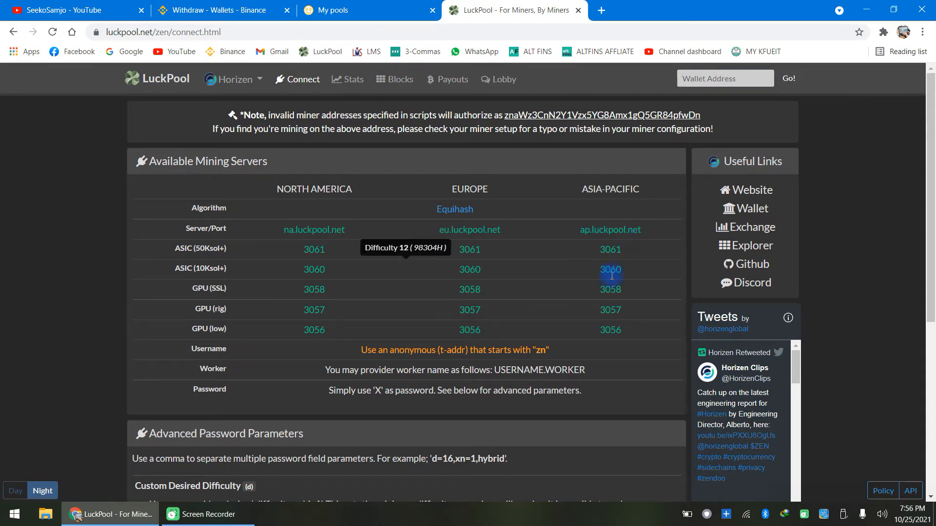
# Step: Copy LuckPool's Asia-Pacific server address ap.luckpool.net and paste it as the stratum hostname of the new NiceHash pool
pyautogui.doubleClick(602, 229)
pyautogui.tripleClick(603, 229)
pyautogui.rightClick(599, 228)
pyautogui.click(620, 235)
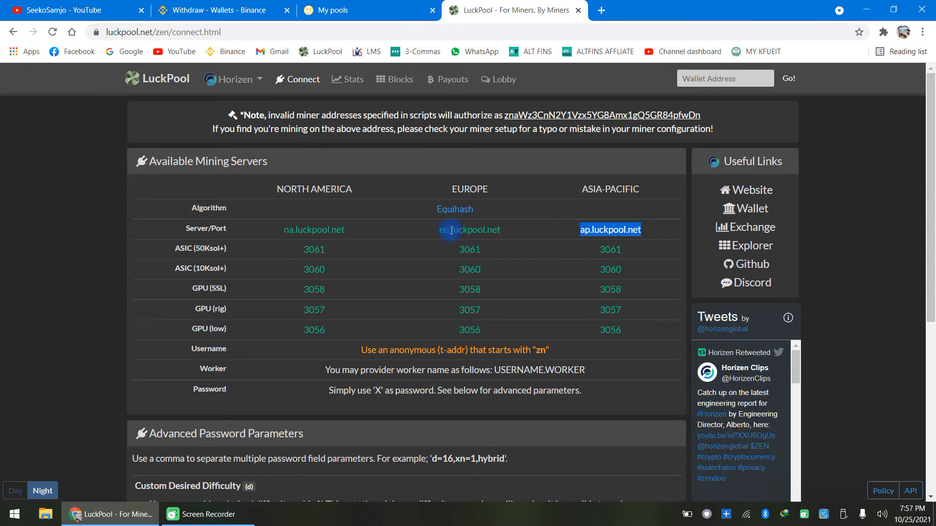
pyautogui.click(349, 5)
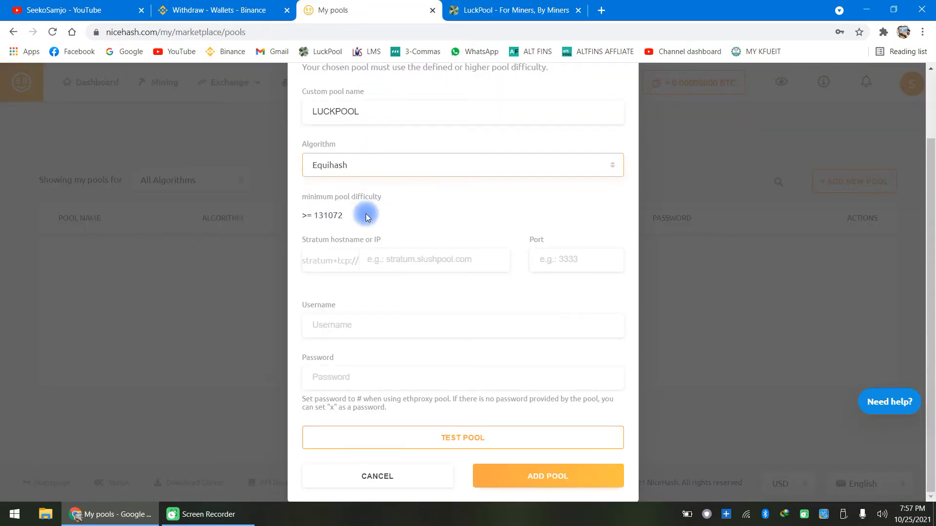
pyautogui.click(393, 260)
pyautogui.rightClick(394, 262)
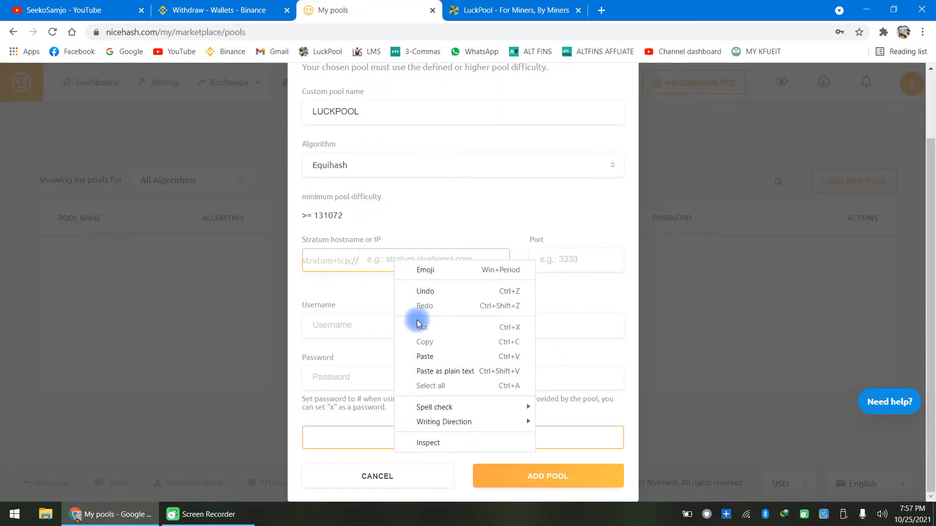
pyautogui.click(424, 356)
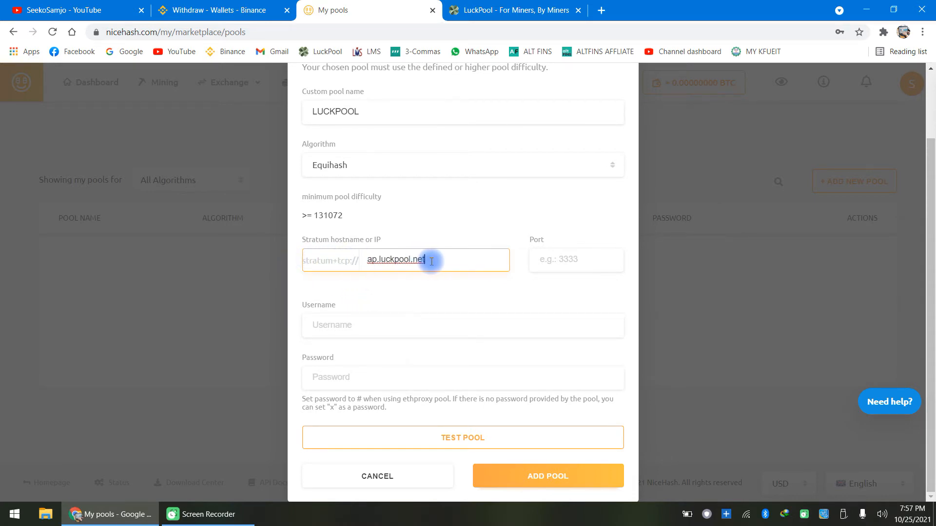
# Step: Copy LuckPool's Asia-Pacific GPU (low) port 3056 and paste it as the port of the new NiceHash pool
pyautogui.click(531, 11)
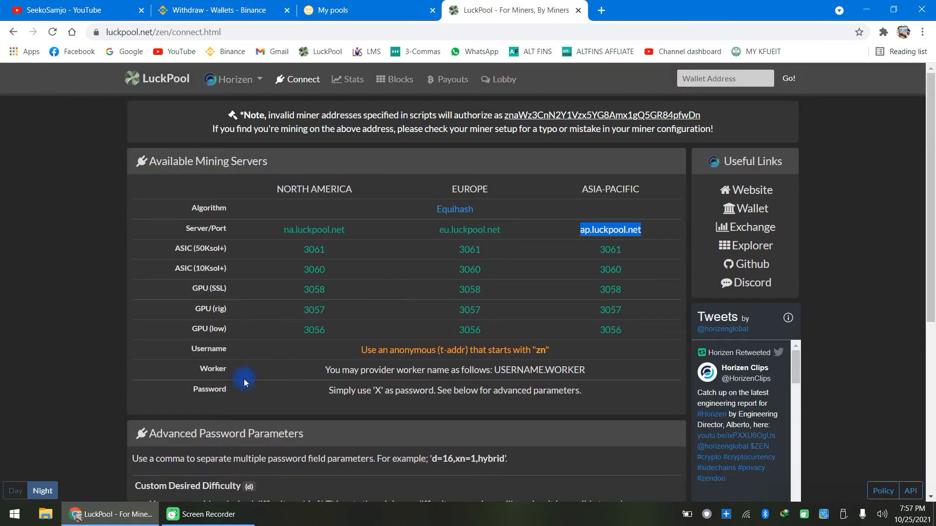
pyautogui.doubleClick(611, 330)
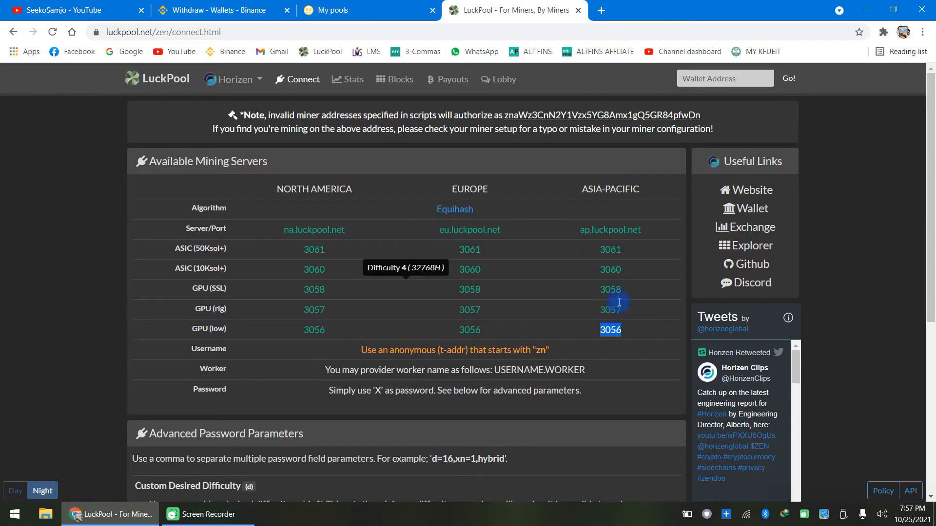
pyautogui.rightClick(609, 335)
pyautogui.click(626, 343)
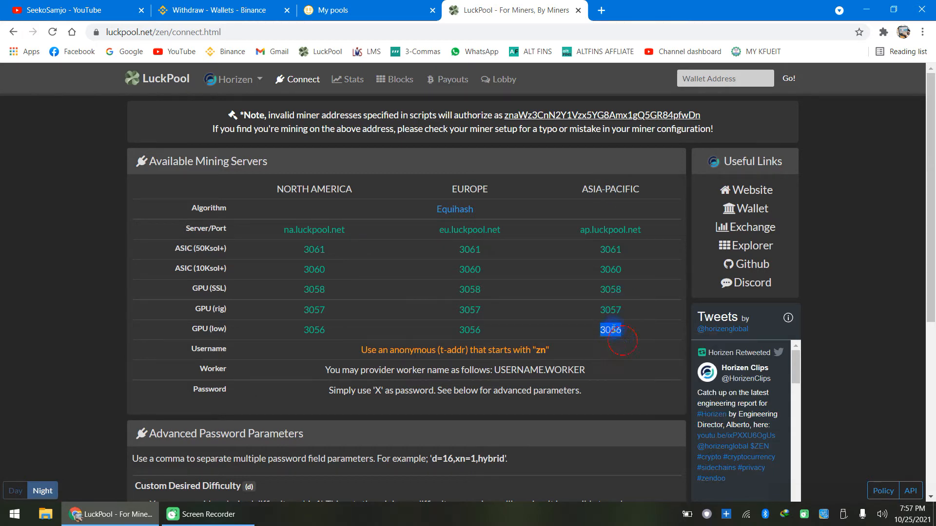
pyautogui.click(341, 6)
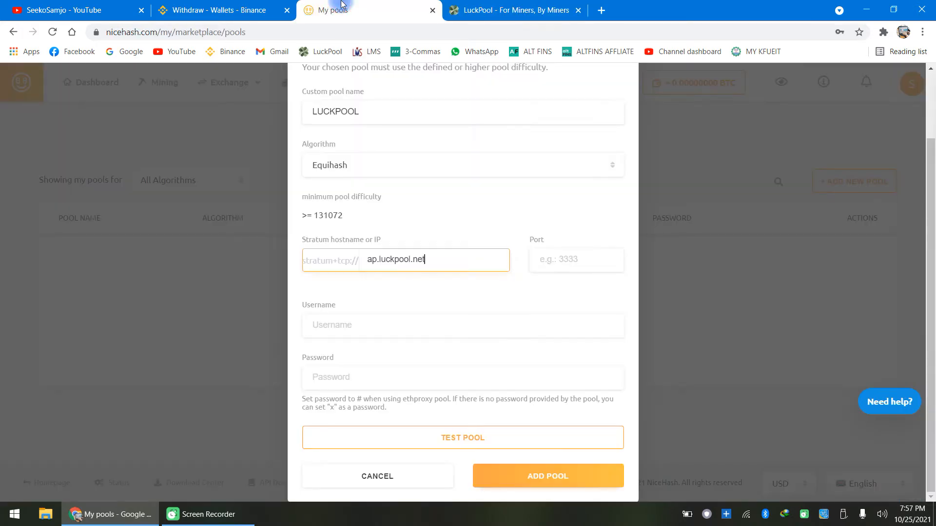
pyautogui.rightClick(558, 263)
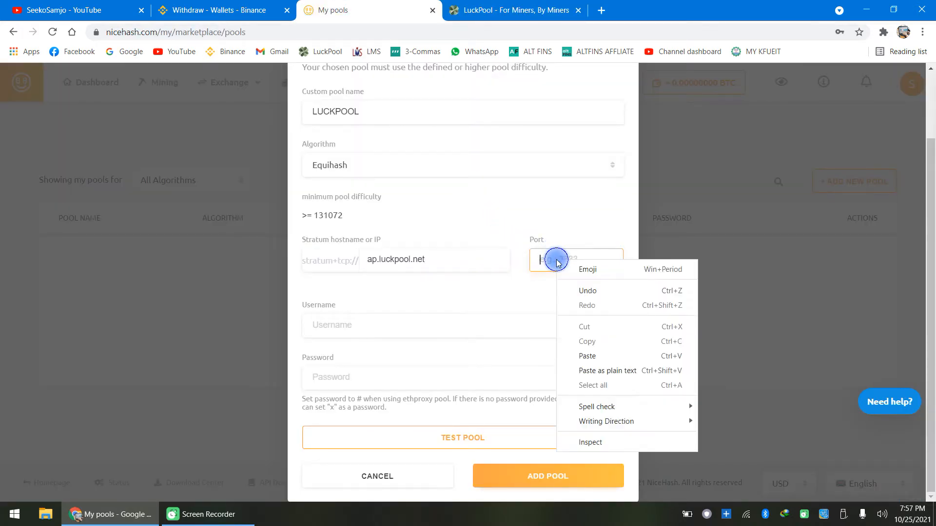
pyautogui.click(590, 356)
# Step: Enter the pool username with a worker suffix and fill in the pool password
pyautogui.click(370, 324)
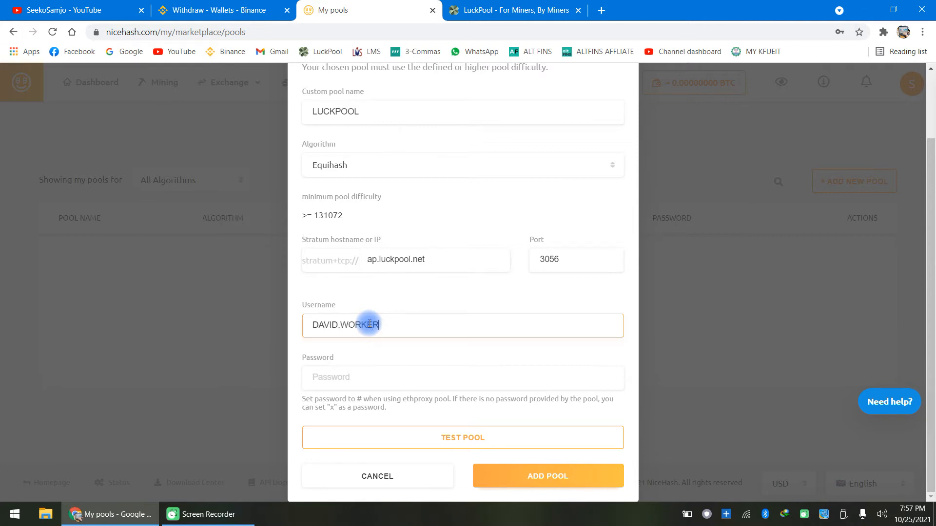
pyautogui.click(346, 378)
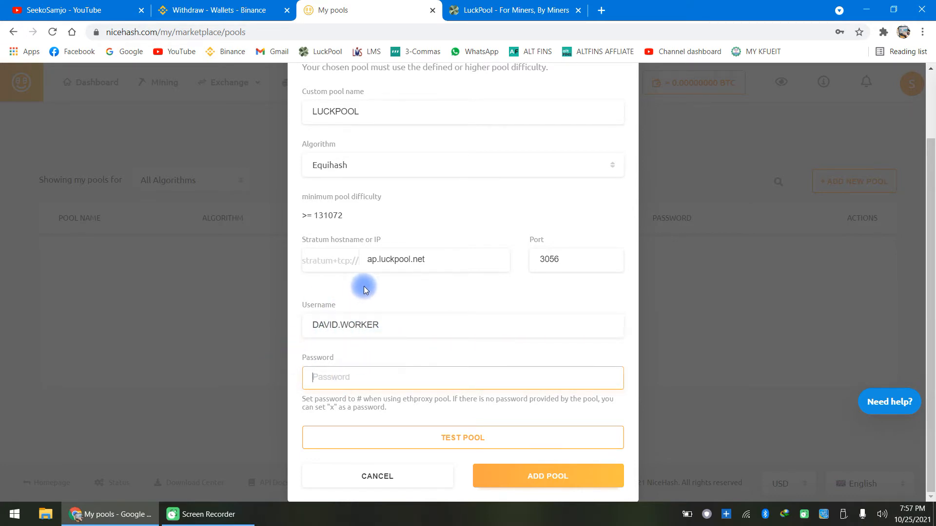
pyautogui.write('X')
pyautogui.scroll(1, 411, 347)
pyautogui.scroll(-1, 411, 347)
# Step: Verify the pool from the EU - West service location and add it to My Pools
pyautogui.click(466, 438)
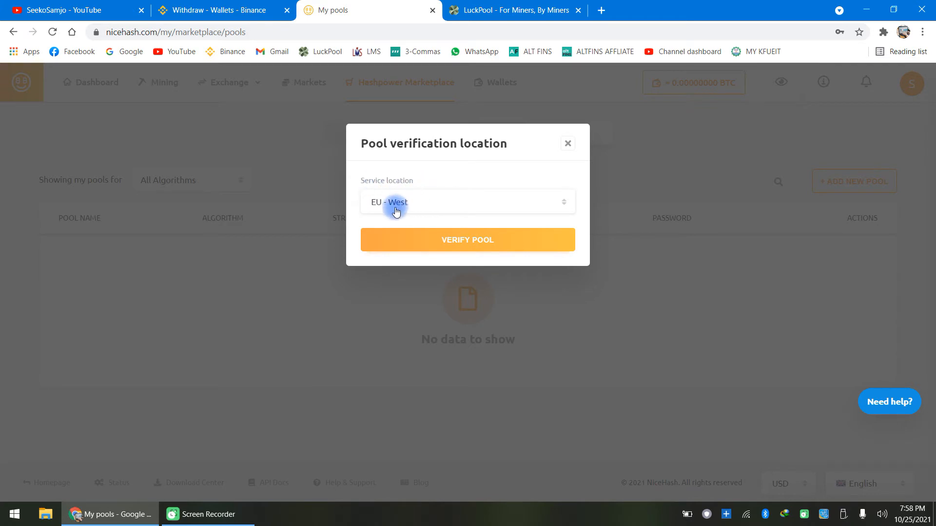
pyautogui.click(415, 195)
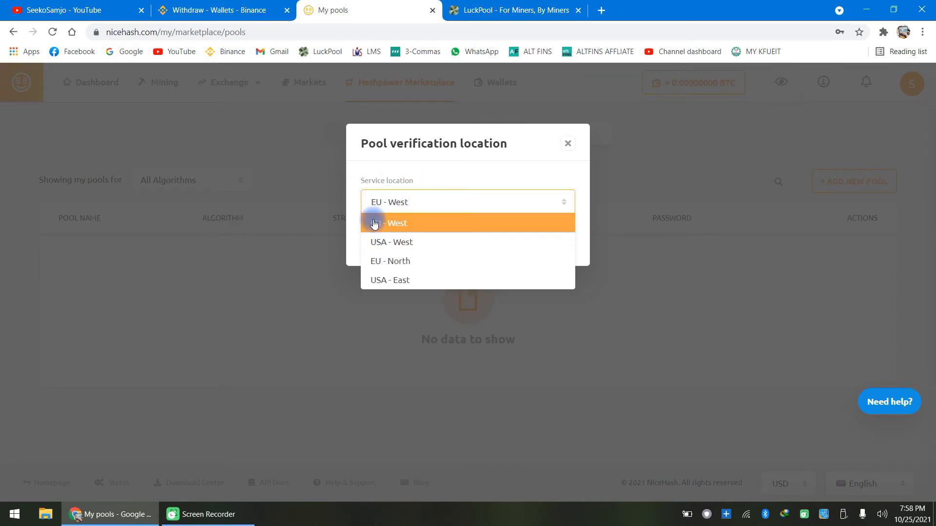
pyautogui.click(421, 224)
pyautogui.click(458, 241)
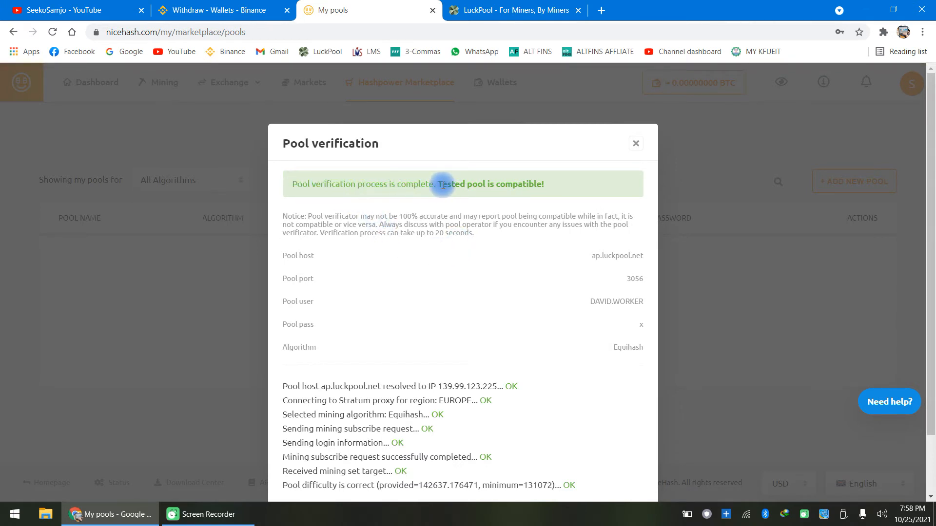
pyautogui.scroll(-2, 507, 262)
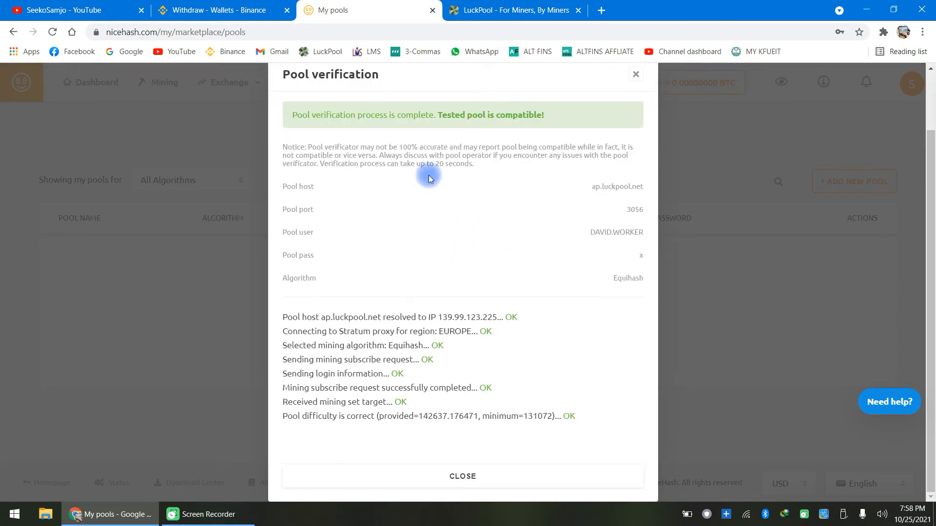
pyautogui.click(474, 476)
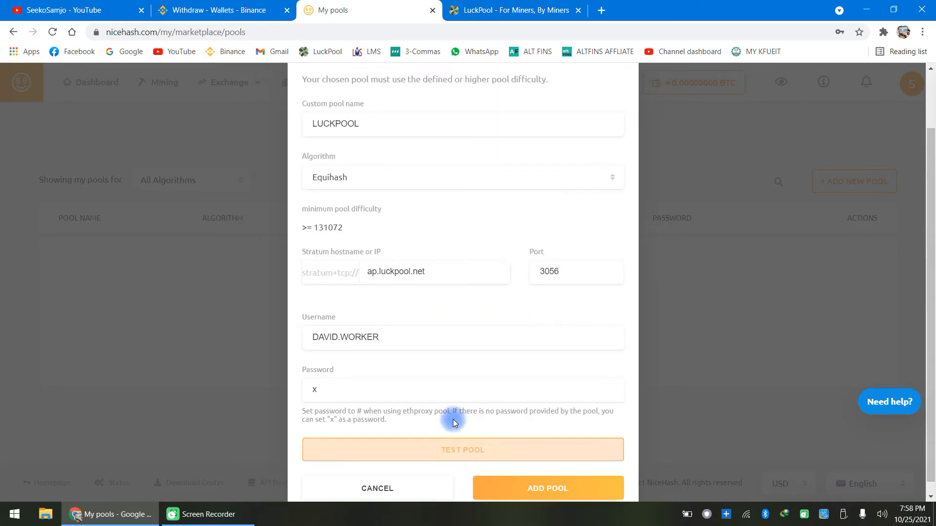
pyautogui.scroll(-1, 383, 385)
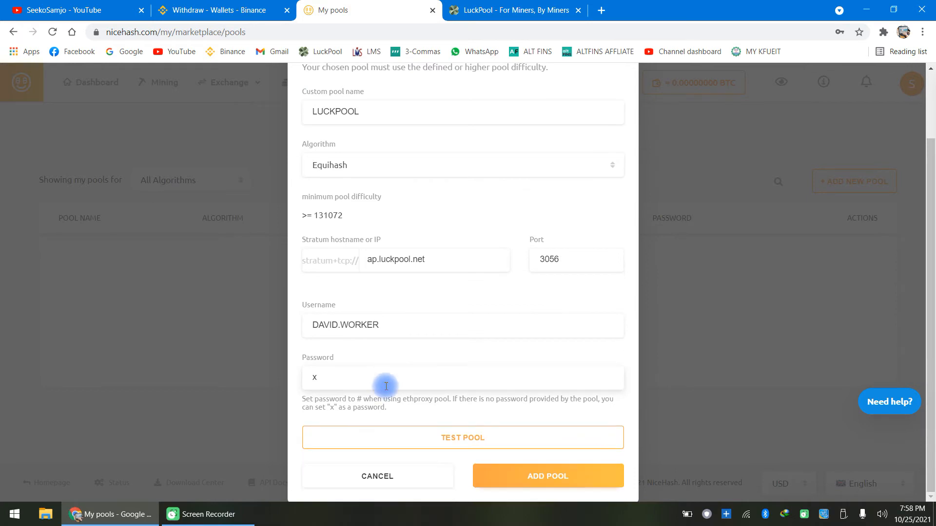
pyautogui.click(548, 478)
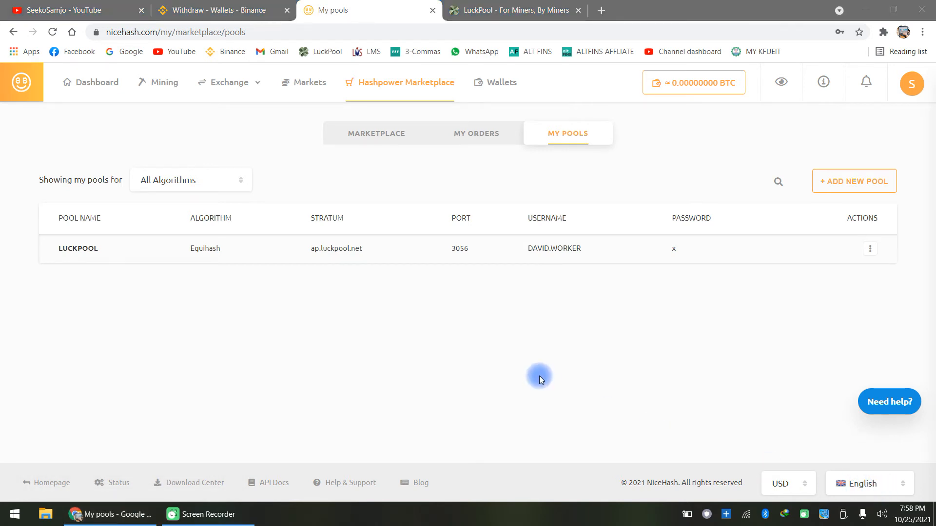
# Step: Open the hashpower marketplace and review the Equihash orders on the EU - West and EU - North markets
pyautogui.click(379, 136)
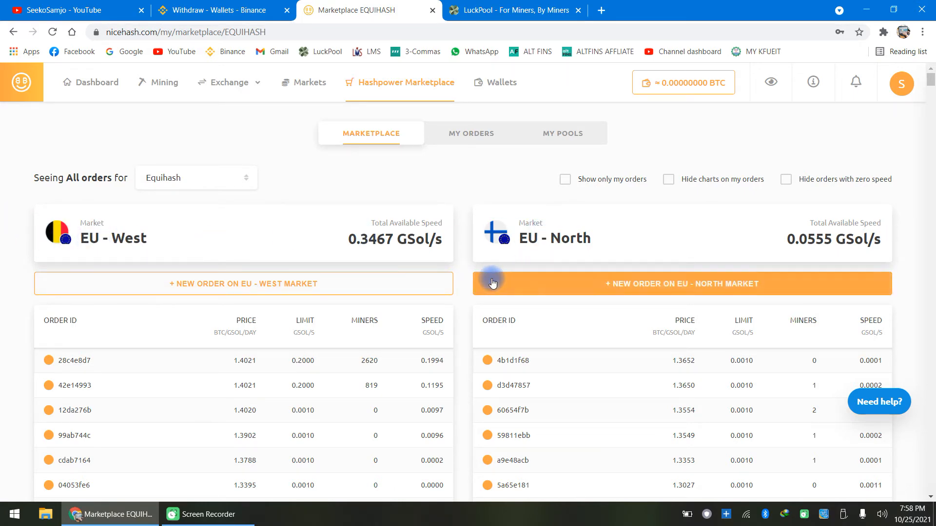
pyautogui.scroll(-3, 316, 273)
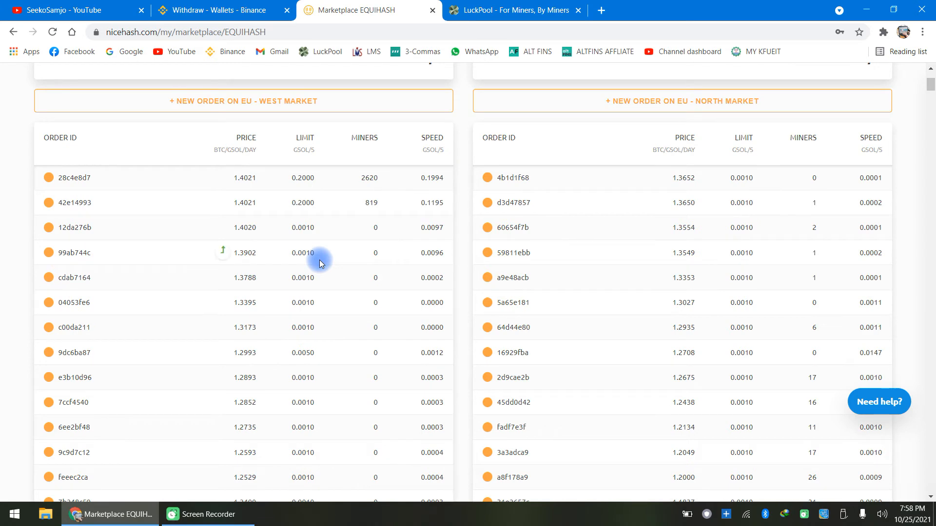
pyautogui.scroll(3, 319, 260)
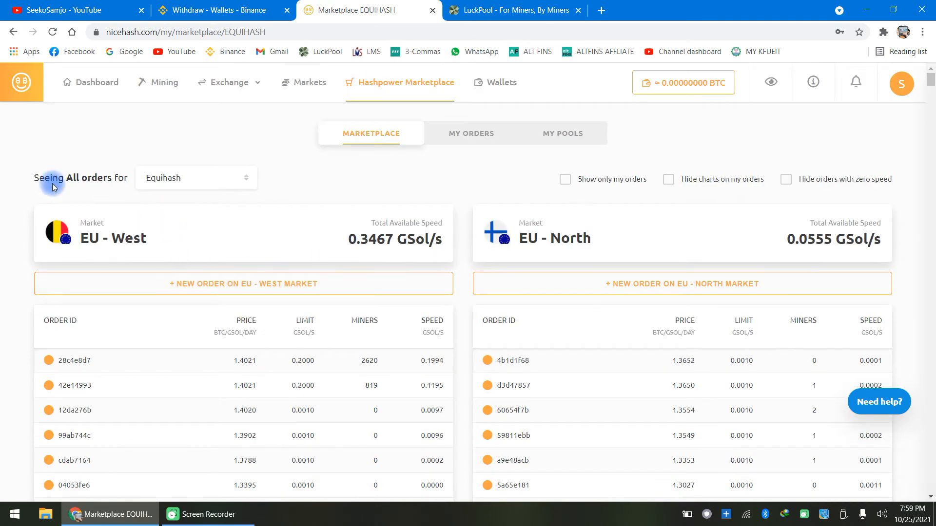
# Step: Browse the marketplace's algorithm list and select Equihash as the algorithm whose orders are shown
pyautogui.click(183, 179)
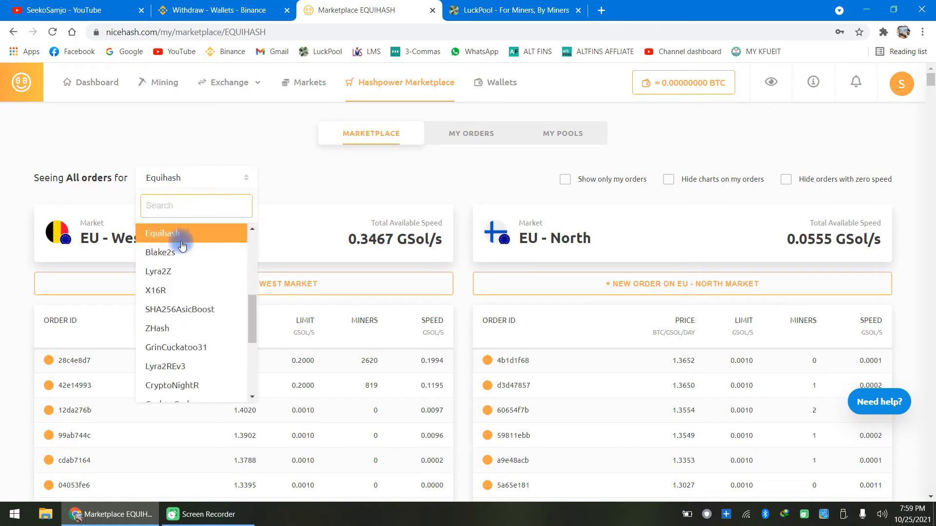
pyautogui.scroll(-5, 183, 251)
pyautogui.scroll(5, 168, 371)
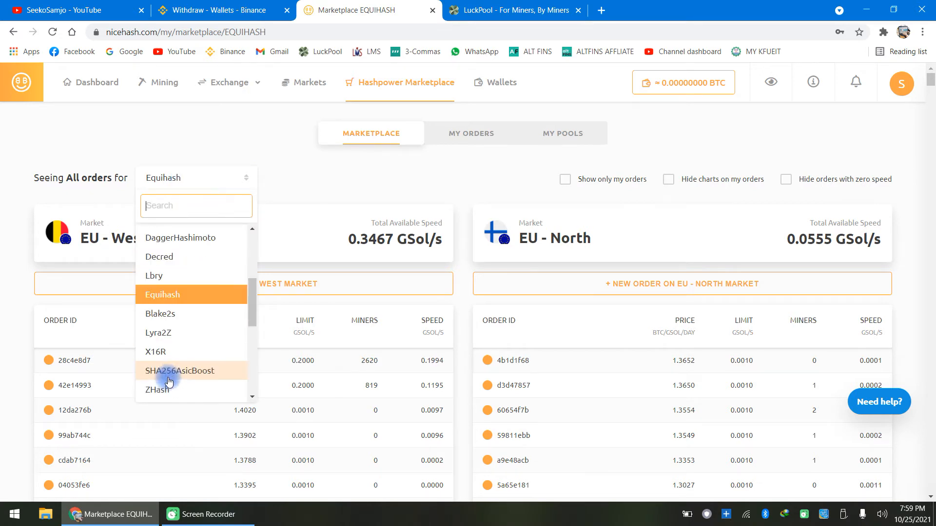
pyautogui.click(176, 297)
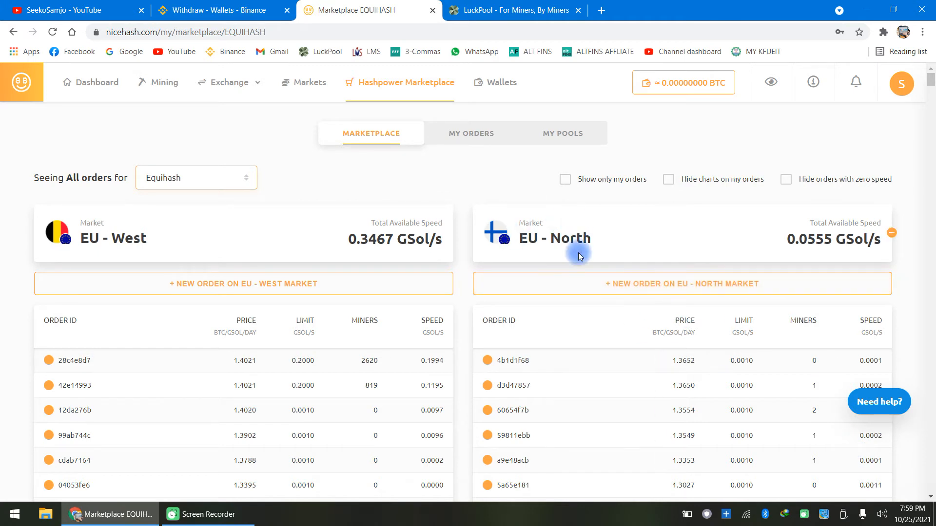
# Step: Start a new order on the EU - North market and select LUCKPOOL as its pool
pyautogui.click(688, 285)
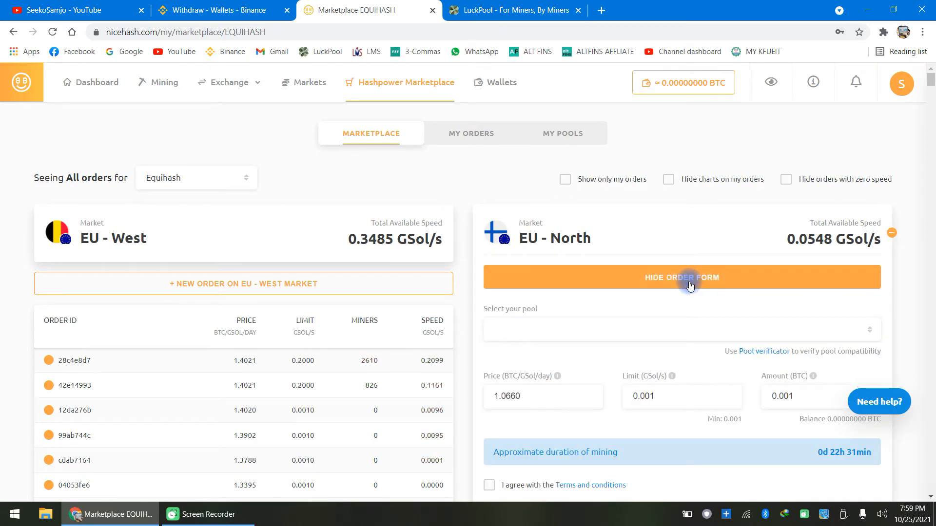
pyautogui.scroll(-1, 689, 286)
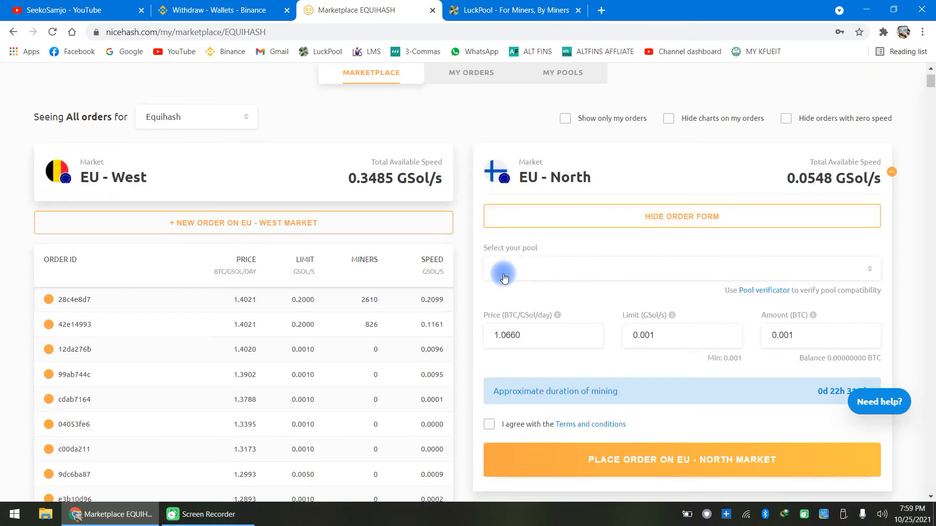
pyautogui.click(564, 271)
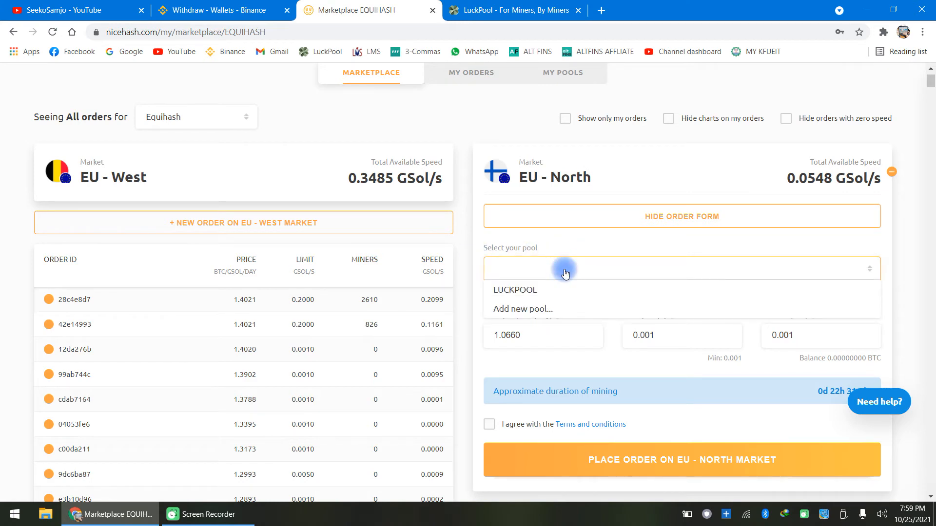
pyautogui.click(518, 292)
pyautogui.scroll(-1, 512, 281)
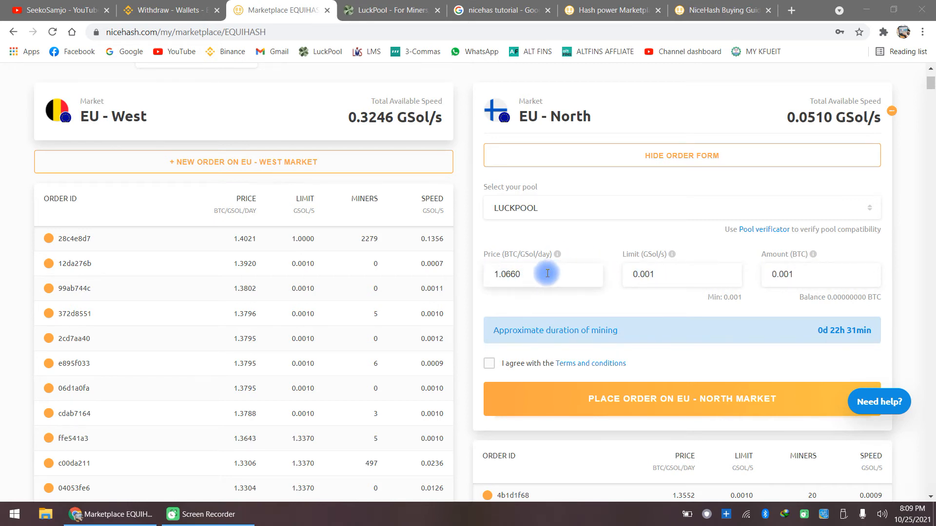
# Step: Set the EU - North order's limit to 0.001 GSol/s and its amount to 0.004 BTC
pyautogui.moveTo(557, 256)
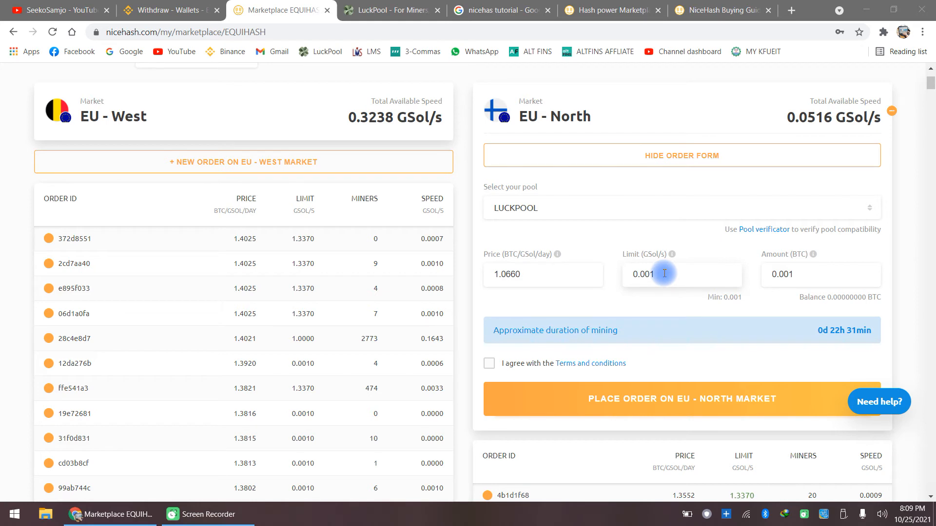
pyautogui.doubleClick(664, 274)
pyautogui.write('0')
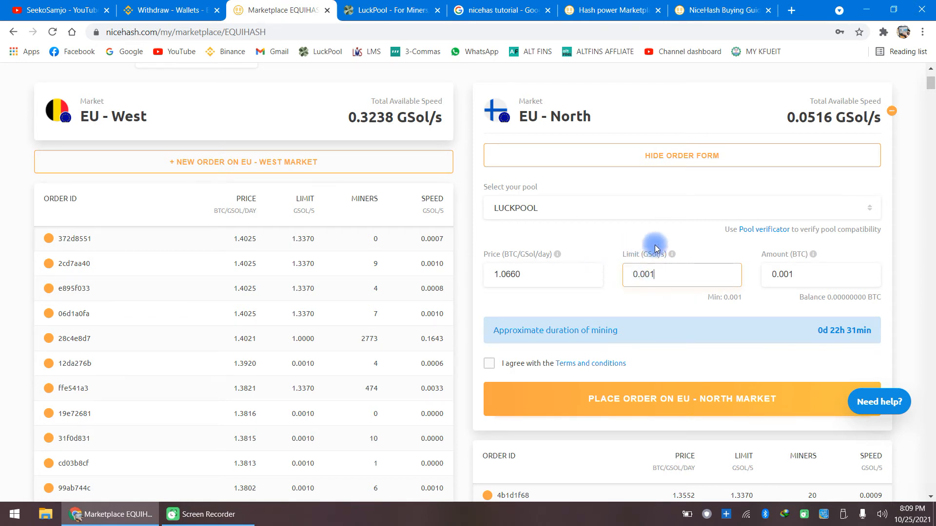
pyautogui.click(797, 274)
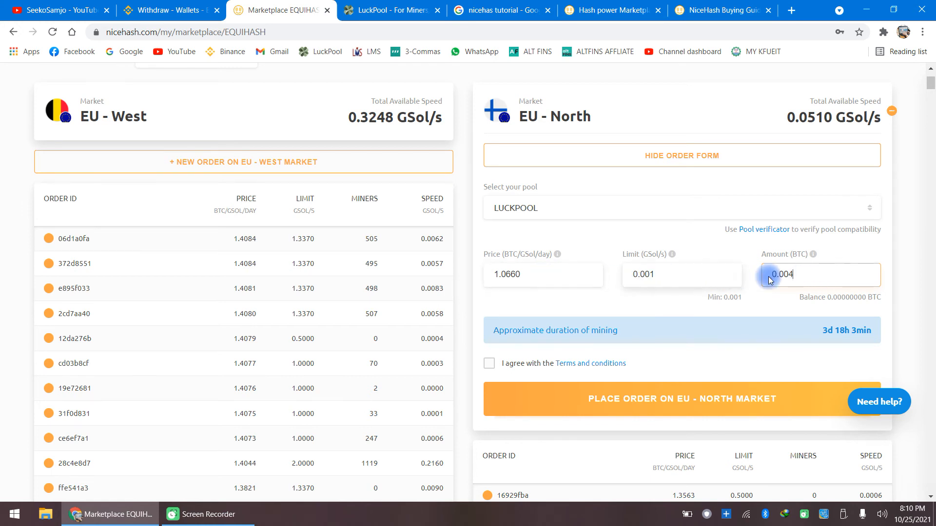
# Step: Agree to the terms and conditions, try to place the order on the EU - North market, and check the order form
pyautogui.click(490, 365)
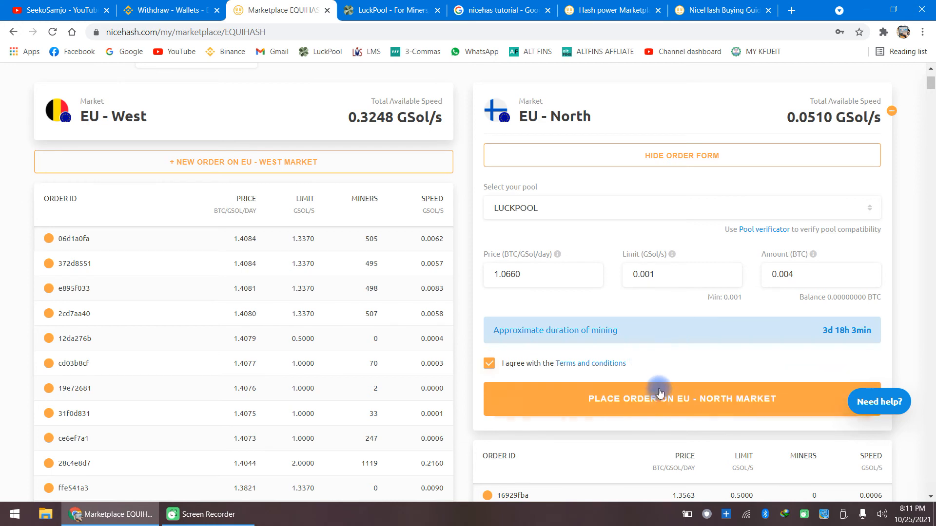
pyautogui.click(689, 398)
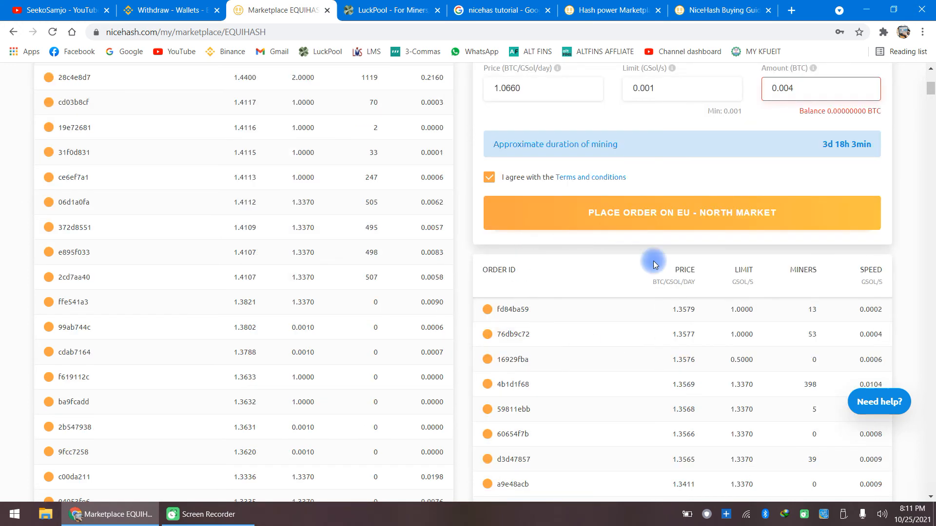
pyautogui.click(880, 491)
pyautogui.scroll(2, 727, 385)
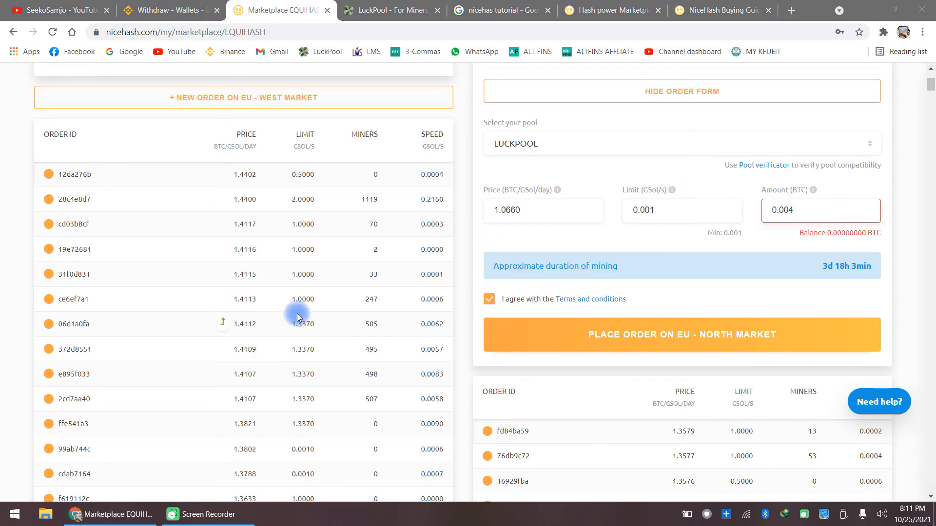
pyautogui.scroll(3, 552, 380)
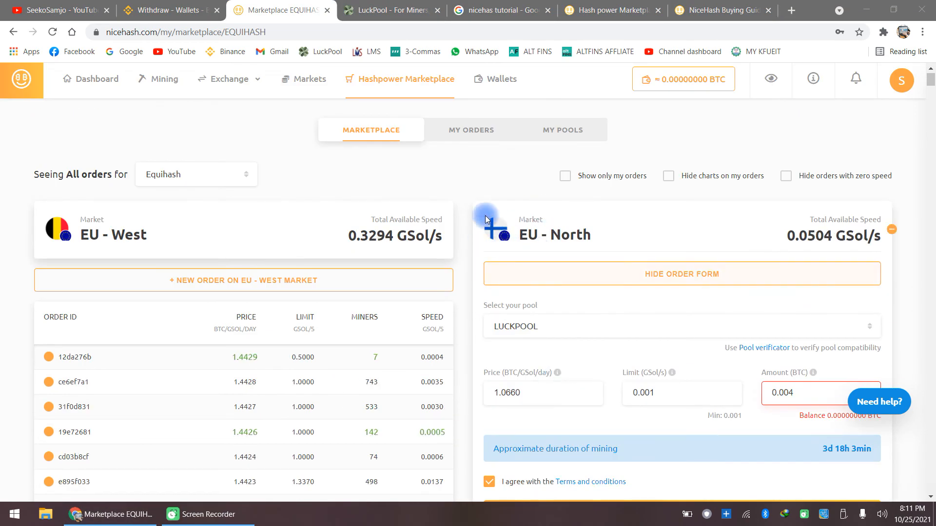
pyautogui.scroll(-2, 620, 268)
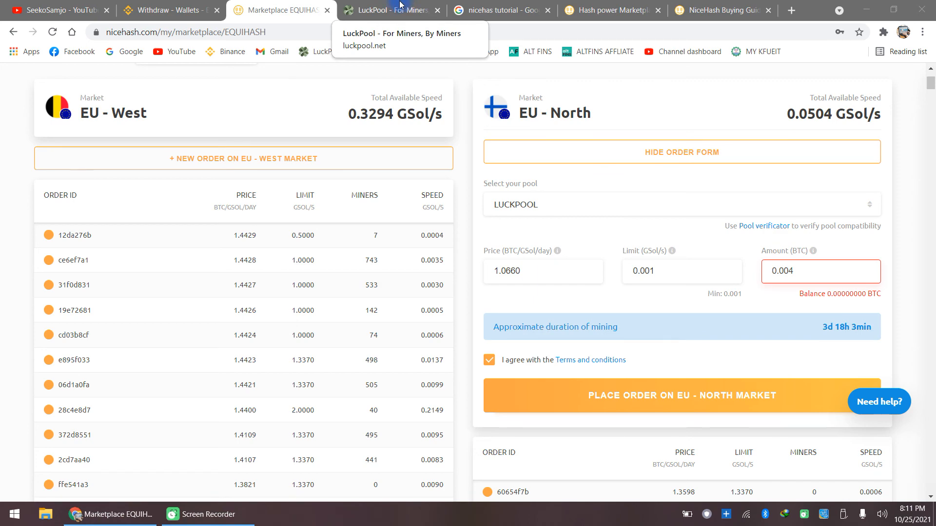
# Step: Switch to LuckPool and open the saved Verus miner page
pyautogui.click(399, 5)
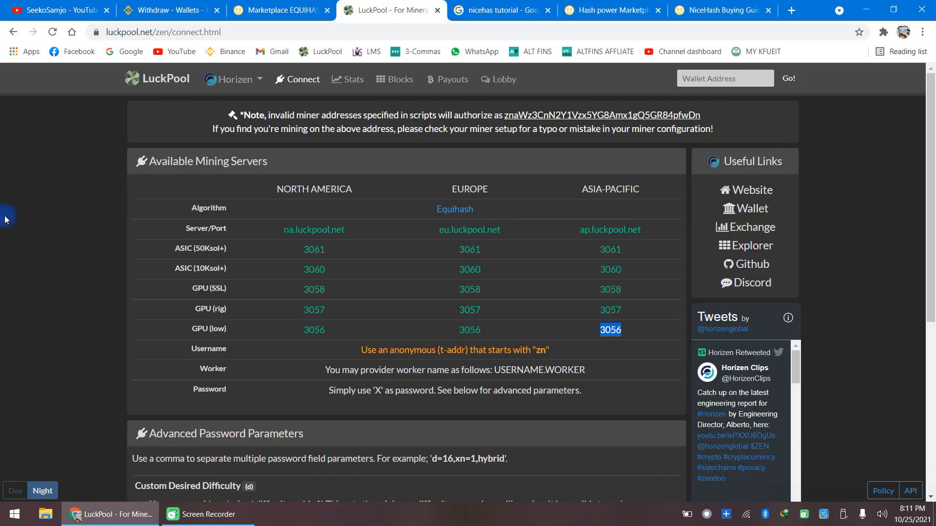
pyautogui.click(884, 494)
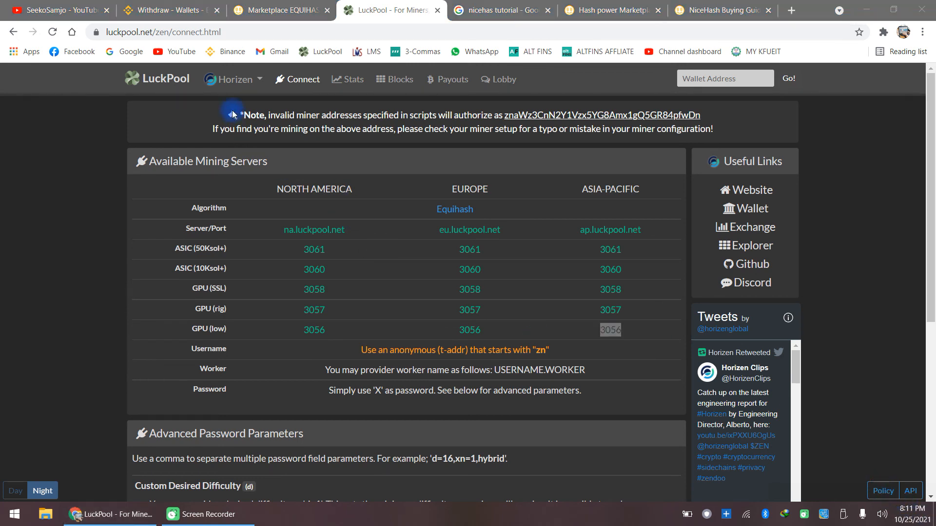
pyautogui.click(326, 51)
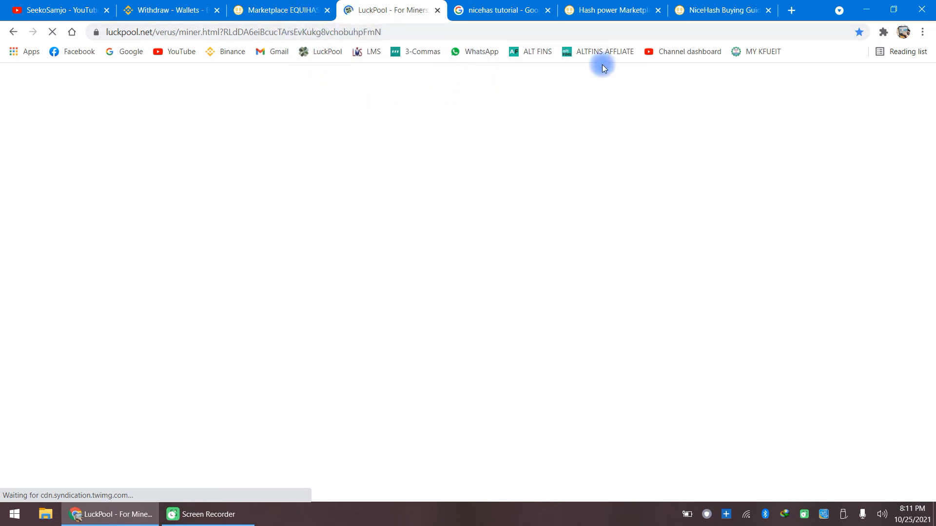
# Step: Return to the NiceHash marketplace and open the account dashboard to check the mining status and wallets
pyautogui.click(283, 9)
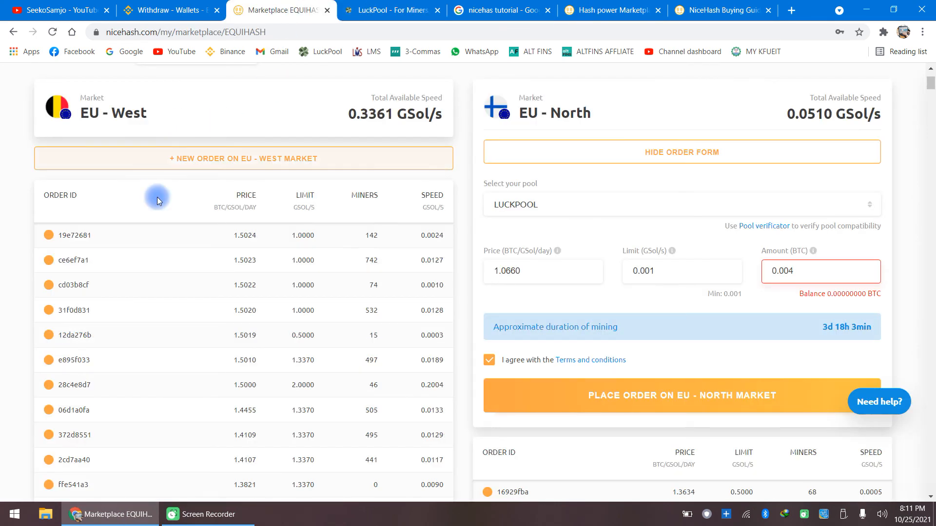
pyautogui.scroll(3, 141, 175)
pyautogui.click(100, 82)
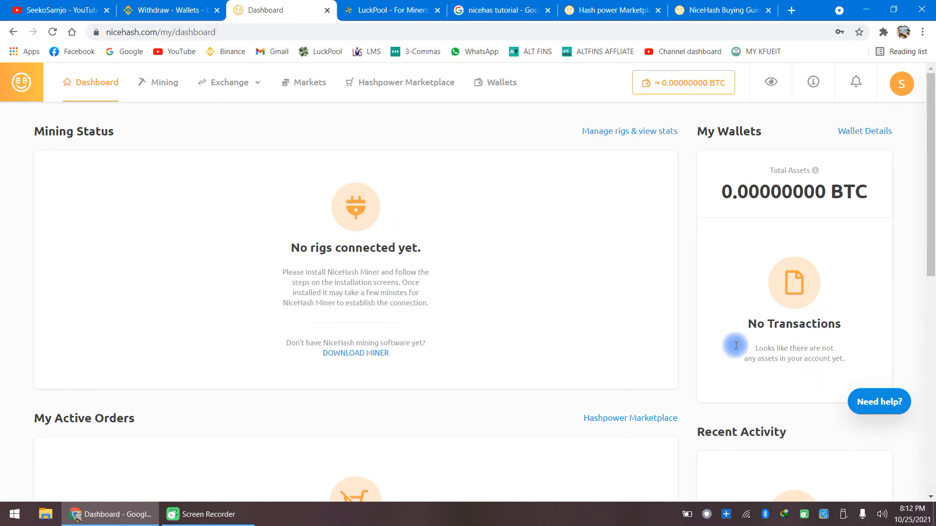
# Step: Glance at the NiceHash buying guide and the Binance withdrawal page, and review the active orders on the NiceHash dashboard
pyautogui.click(685, 8)
pyautogui.scroll(-10, 628, 220)
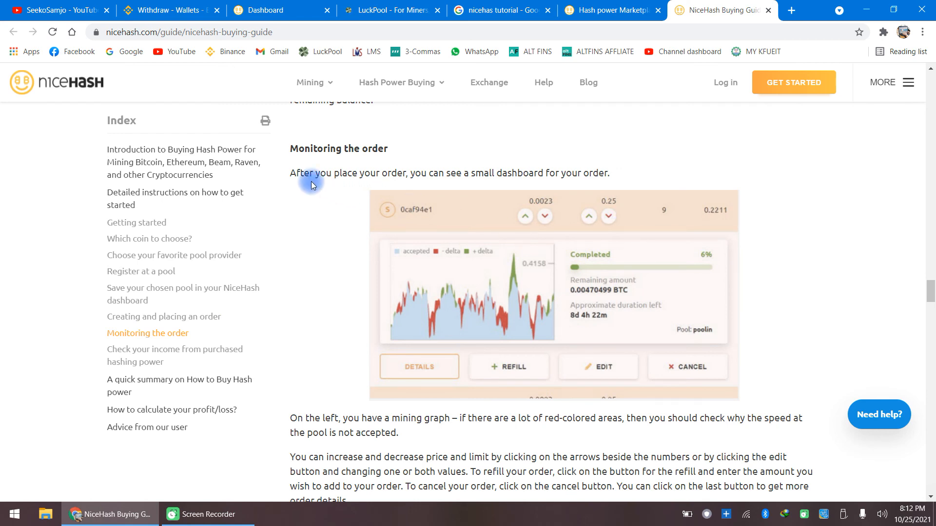
pyautogui.click(188, 11)
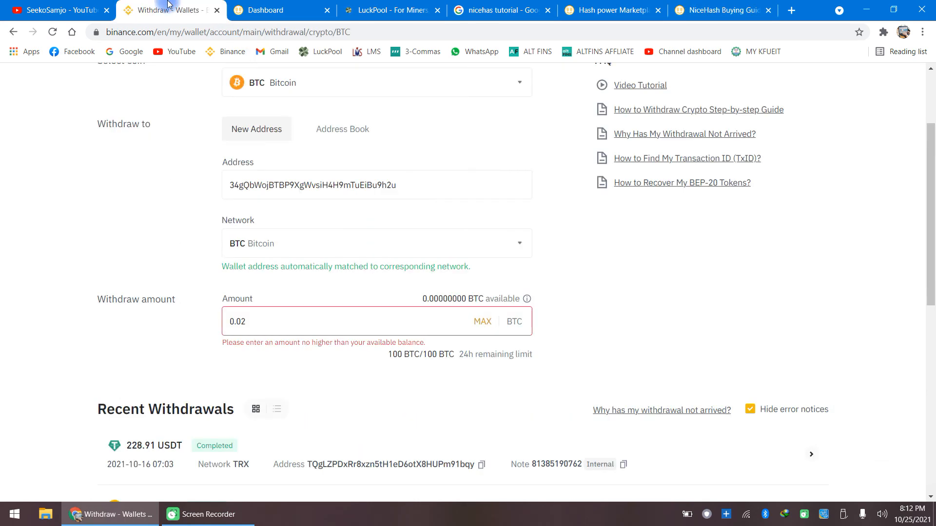
pyautogui.click(266, 10)
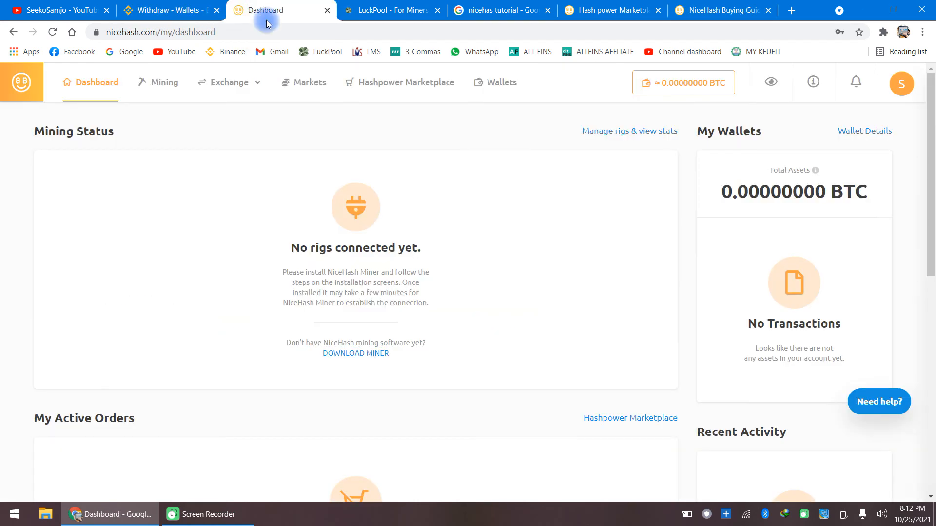
pyautogui.scroll(-3, 341, 303)
pyautogui.scroll(3, 250, 349)
# Step: Open My Orders in the hashpower marketplace and inspect its algorithm filter, keeping All Algorithms
pyautogui.click(411, 83)
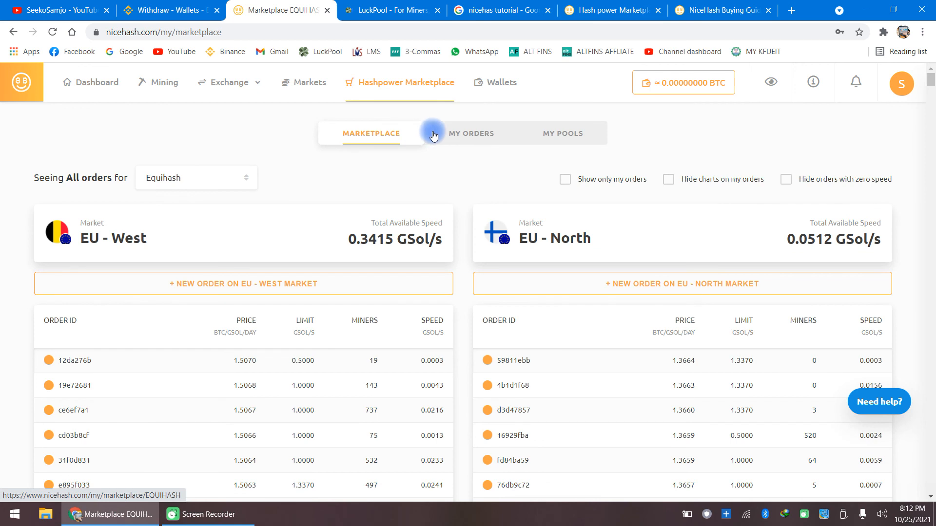
pyautogui.click(465, 138)
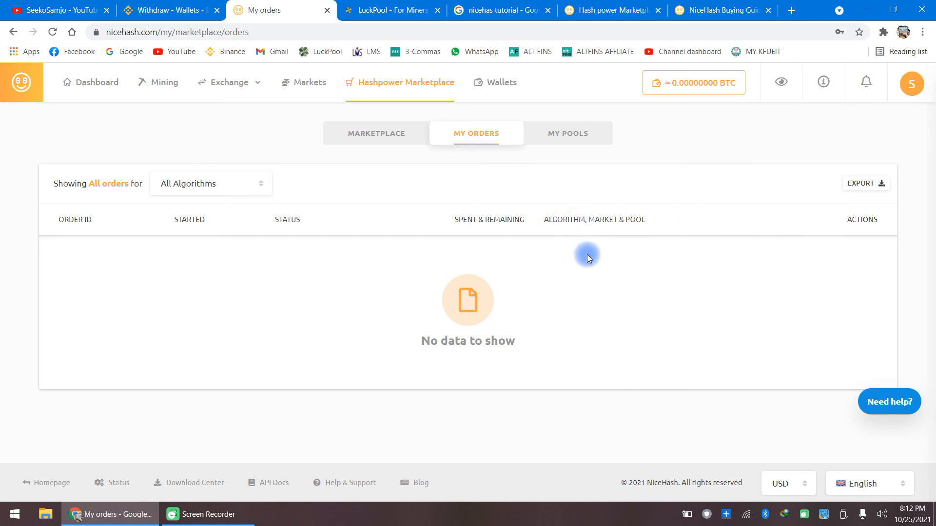
pyautogui.click(203, 188)
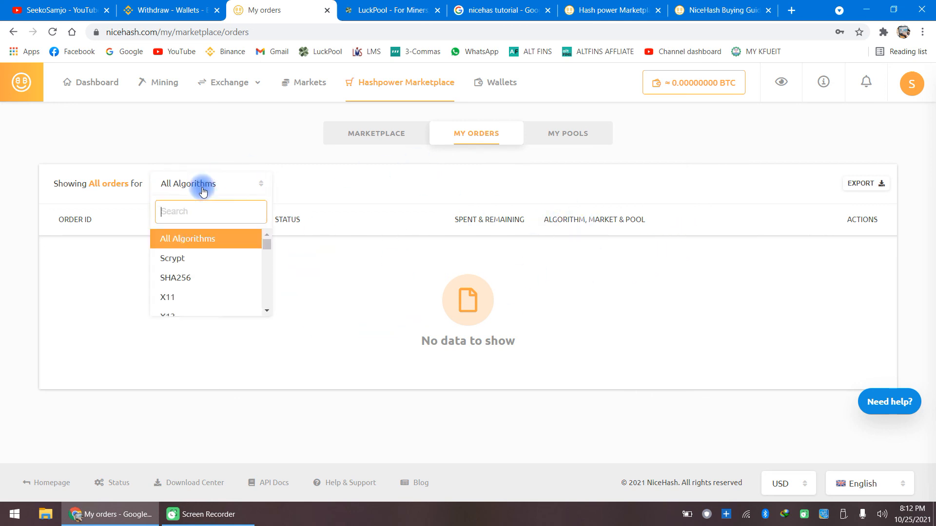
pyautogui.click(400, 260)
# Step: Read the NiceHash buying guide on order monitoring, checking income and buying hash power, glance at the public marketplace page, and return to My Orders
pyautogui.click(713, 4)
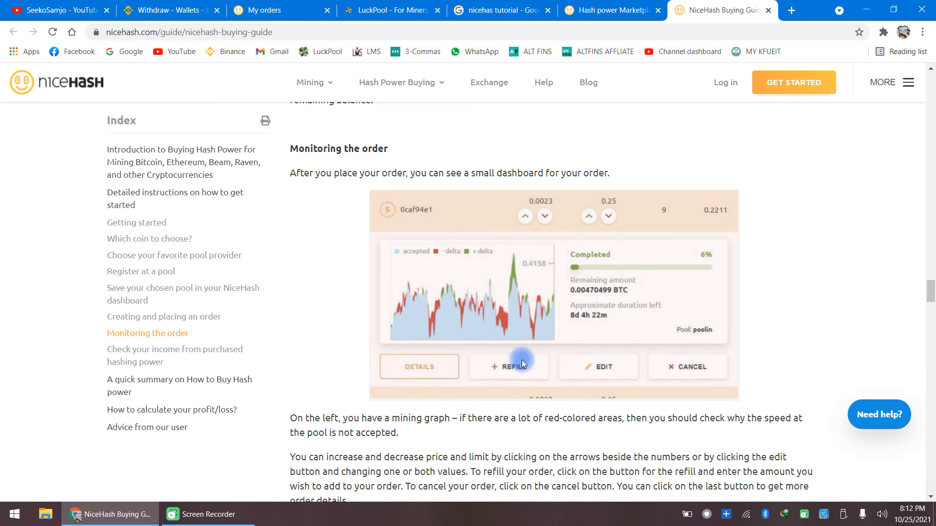
pyautogui.scroll(-3, 521, 360)
pyautogui.scroll(-3, 422, 298)
pyautogui.scroll(4, 419, 295)
pyautogui.scroll(-7, 424, 293)
pyautogui.scroll(-7, 457, 280)
pyautogui.scroll(1, 460, 284)
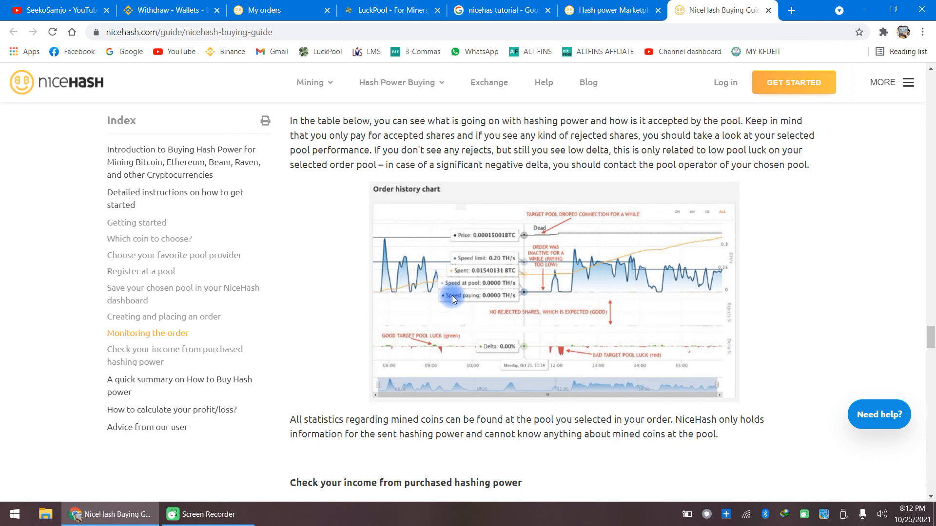
pyautogui.scroll(-1, 451, 298)
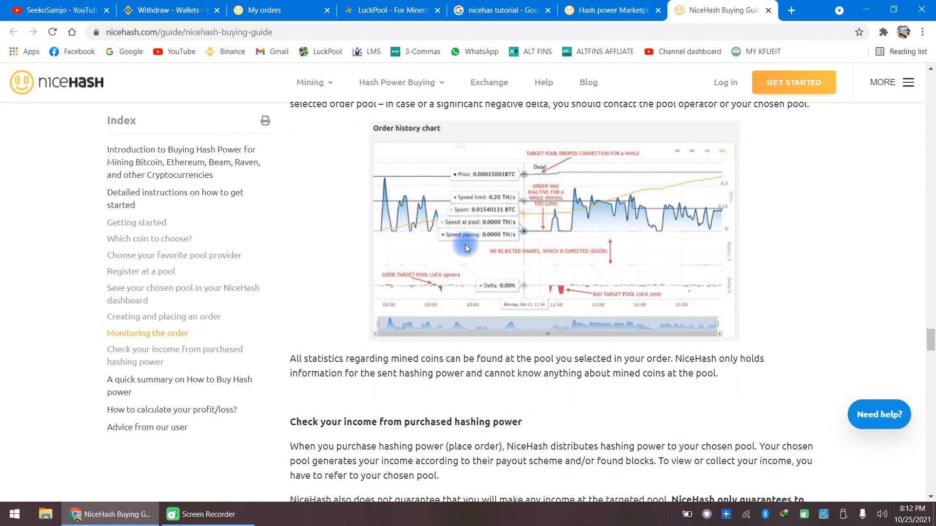
pyautogui.scroll(-10, 604, 254)
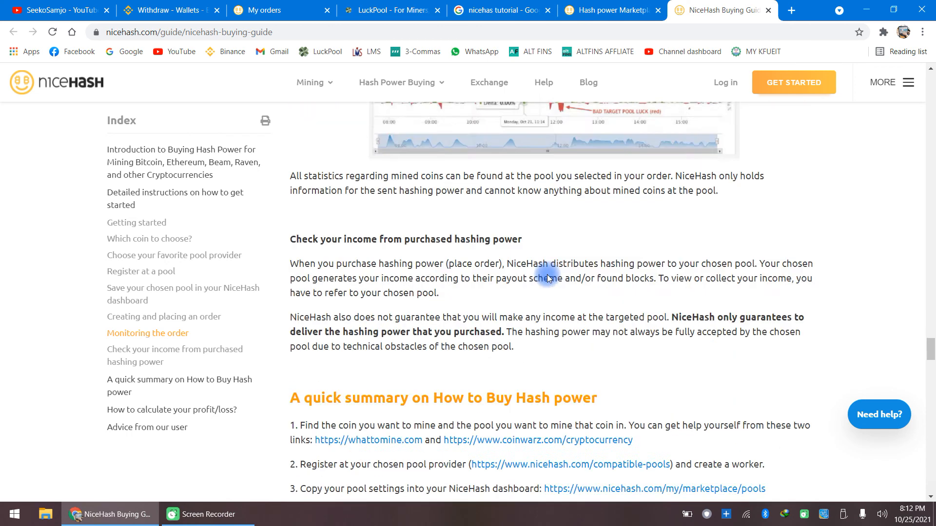
pyautogui.scroll(-3, 548, 275)
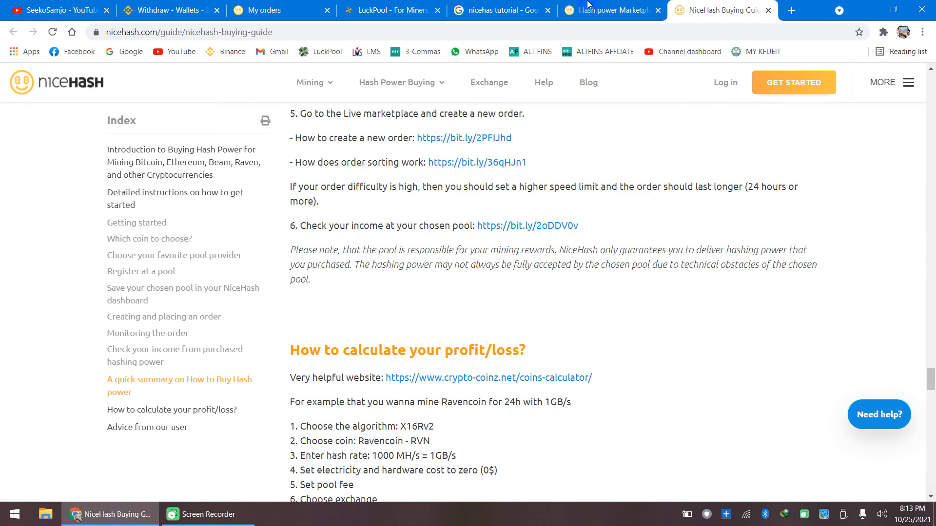
pyautogui.scroll(5, 565, 222)
pyautogui.click(604, 10)
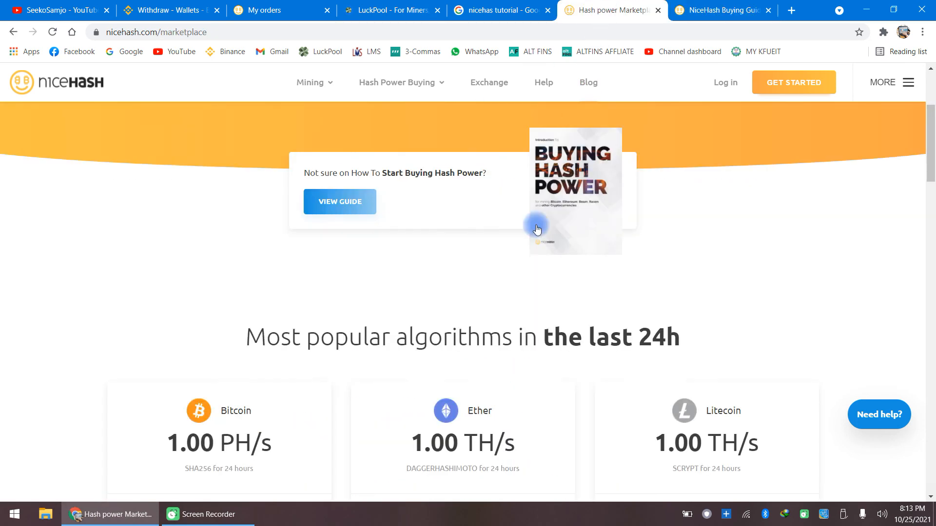
pyautogui.click(280, 9)
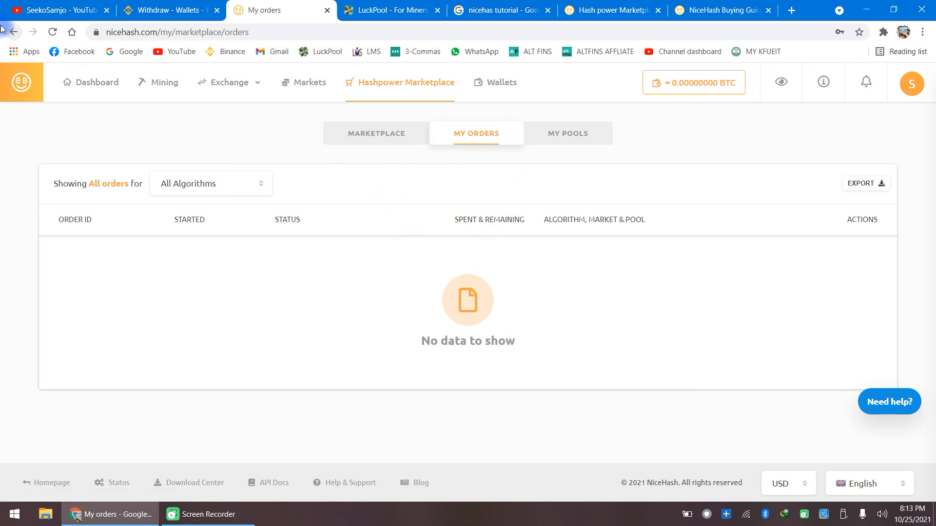
# Step: Switch to the YouTube channel page and browse its uploaded videos
pyautogui.click(94, 18)
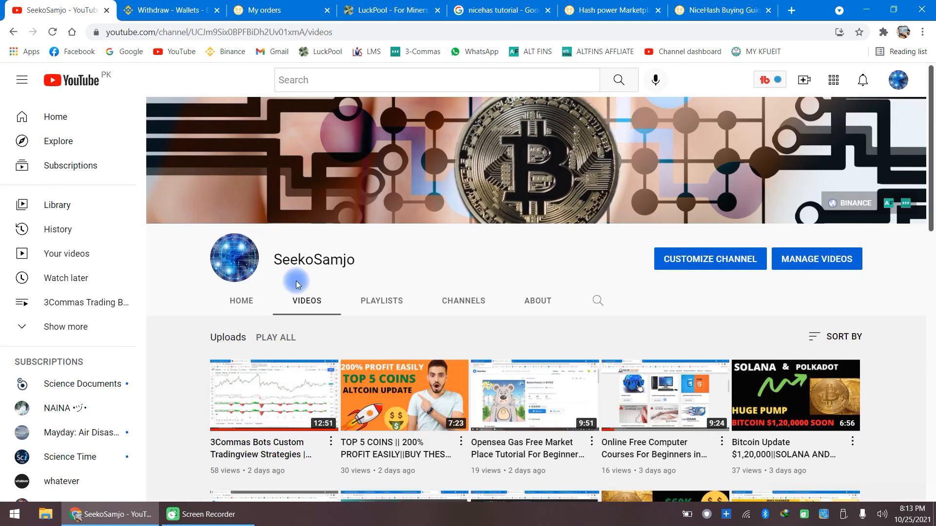
pyautogui.scroll(-2, 296, 281)
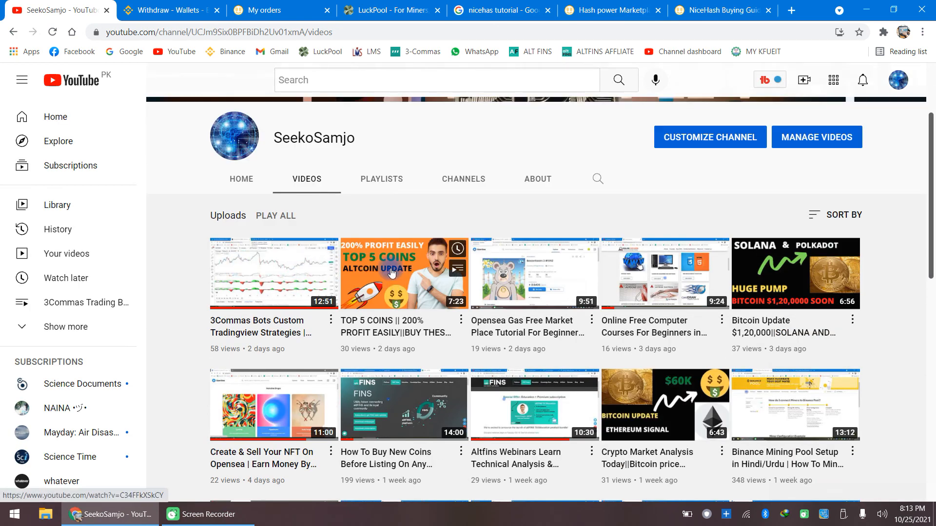
pyautogui.scroll(-6, 380, 276)
pyautogui.scroll(-7, 393, 276)
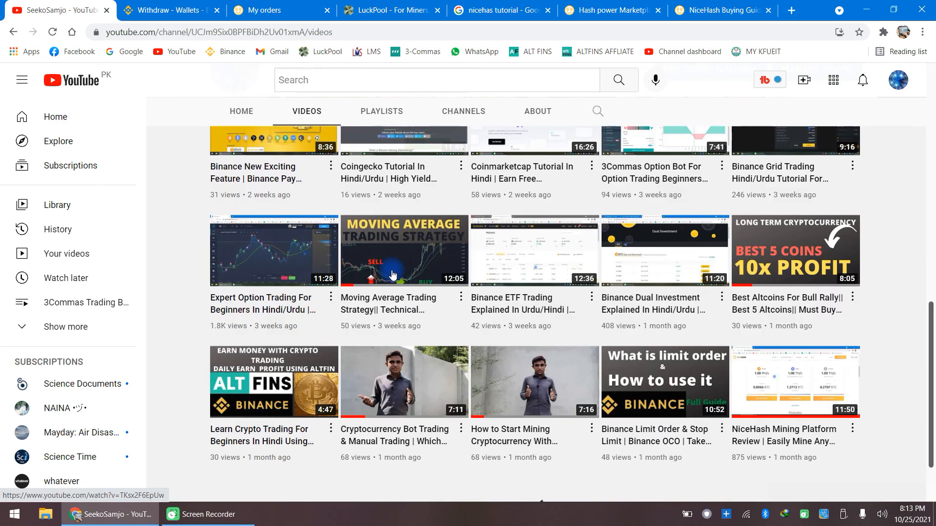